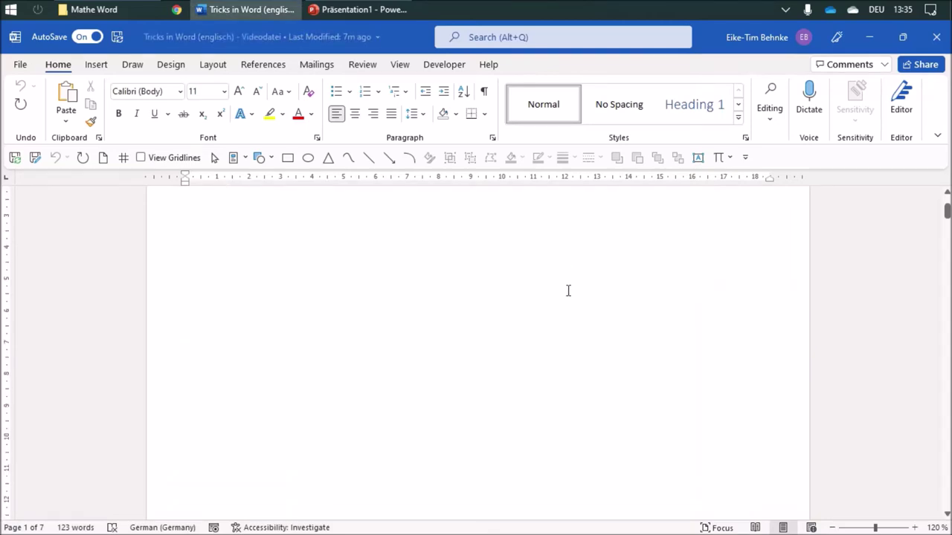
# Step: Jump to page 2 with the Moving examples and turn on the drawing gridlines
pyautogui.hotkey('ctrl', 'pagedown')
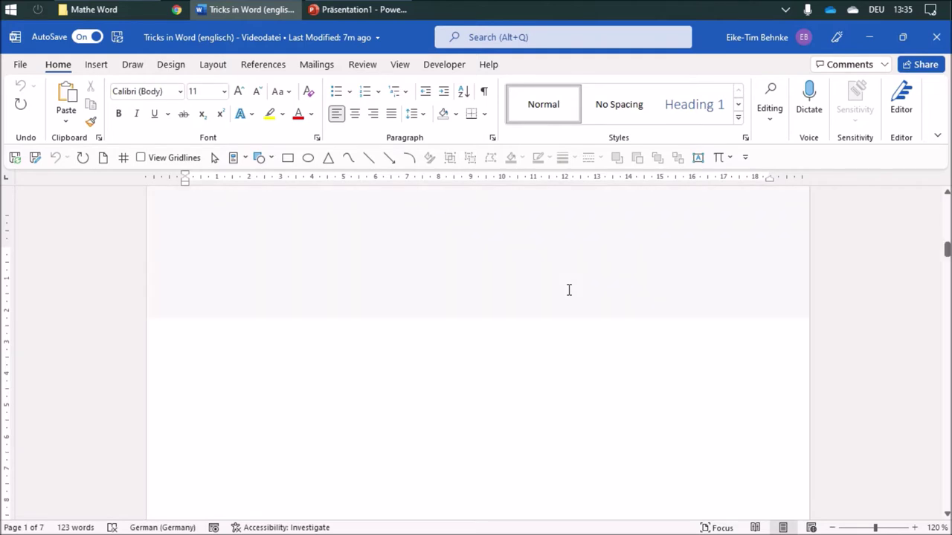
pyautogui.click(141, 158)
# Step: Draw a rectangle right of the Moving lines and shift it sideways and back
pyautogui.click(287, 158)
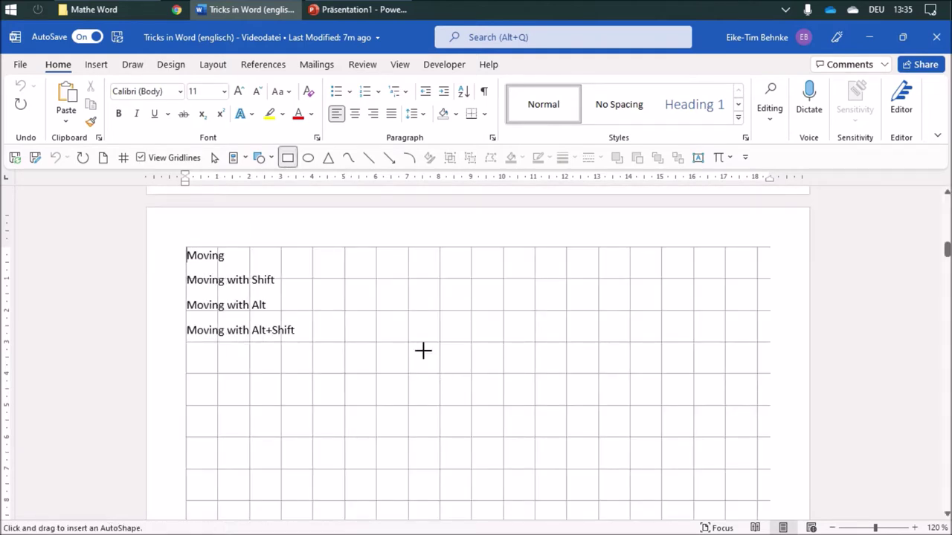
pyautogui.moveTo(407, 279); pyautogui.dragTo(504, 343)
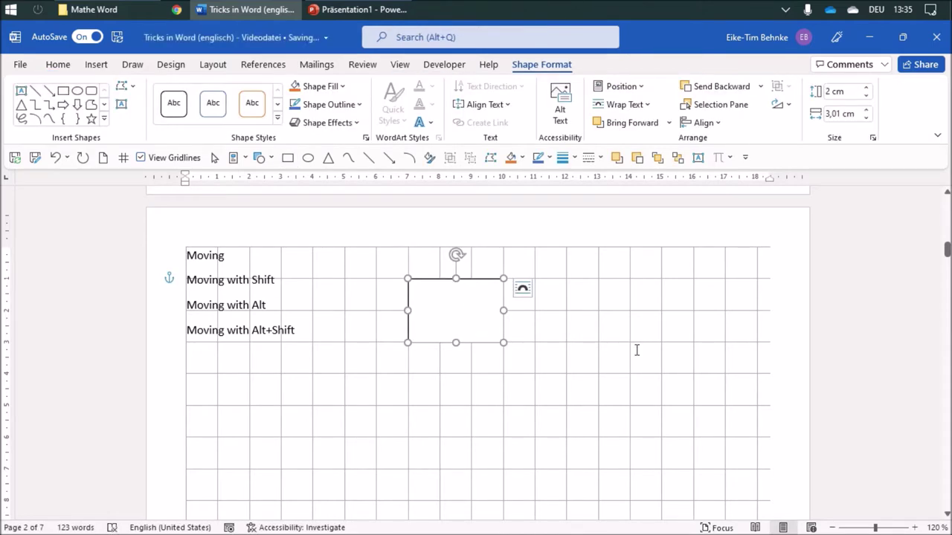
pyautogui.moveTo(462, 309)
pyautogui.mouseDown()
pyautogui.moveTo(493, 306)
pyautogui.moveTo(462, 304)
pyautogui.mouseUp()
# Step: Drag the rectangle left of its start, then slightly left and down
pyautogui.moveTo(465, 309)
pyautogui.mouseDown()
pyautogui.moveTo(525, 310)
pyautogui.moveTo(419, 306)
pyautogui.moveTo(492, 304)
pyautogui.moveTo(425, 304)
pyautogui.moveTo(497, 297)
pyautogui.moveTo(495, 272)
pyautogui.moveTo(486, 359)
pyautogui.moveTo(482, 289)
pyautogui.moveTo(469, 372)
pyautogui.moveTo(458, 315)
pyautogui.moveTo(463, 299)
pyautogui.moveTo(476, 307)
pyautogui.mouseUp()
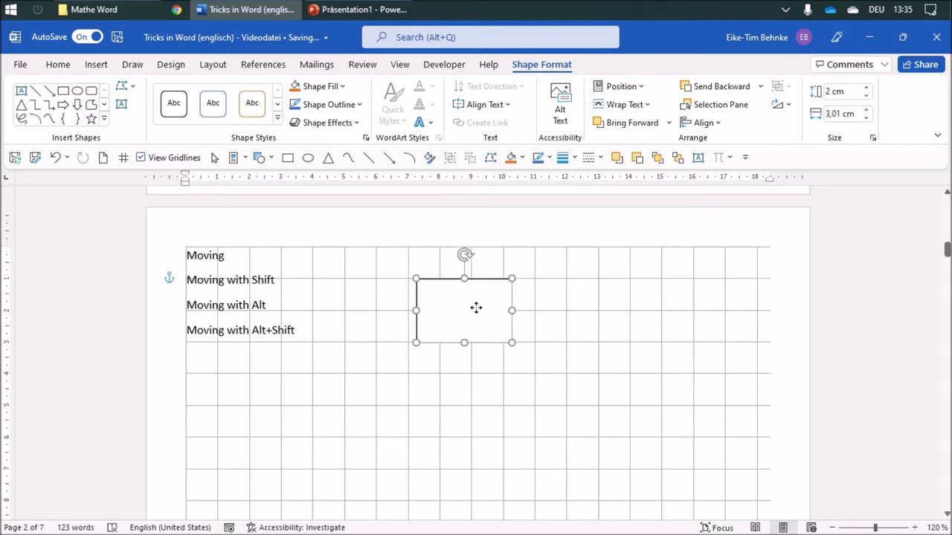
pyautogui.moveTo(476, 307)
pyautogui.mouseDown()
pyautogui.moveTo(459, 308)
pyautogui.moveTo(507, 310)
pyautogui.moveTo(508, 291)
pyautogui.moveTo(518, 310)
pyautogui.moveTo(497, 317)
pyautogui.moveTo(509, 309)
pyautogui.moveTo(504, 299)
pyautogui.moveTo(483, 304)
pyautogui.mouseUp()
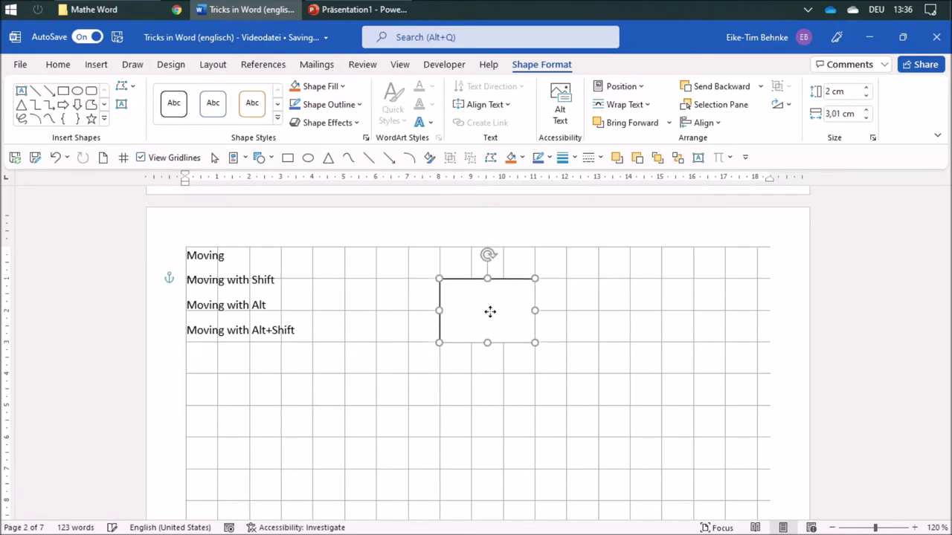
pyautogui.moveTo(525, 296); pyautogui.dragTo(492, 309)
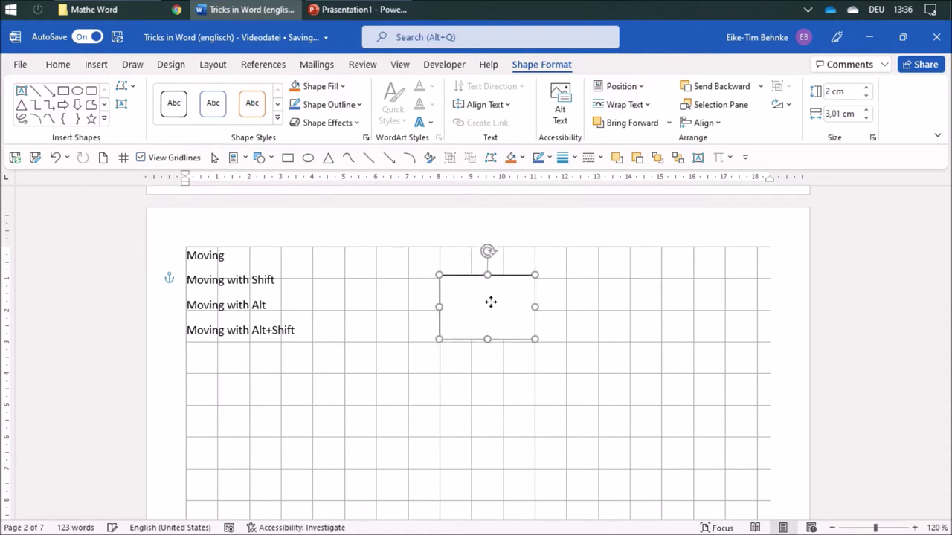
pyautogui.moveTo(491, 302); pyautogui.dragTo(477, 388)
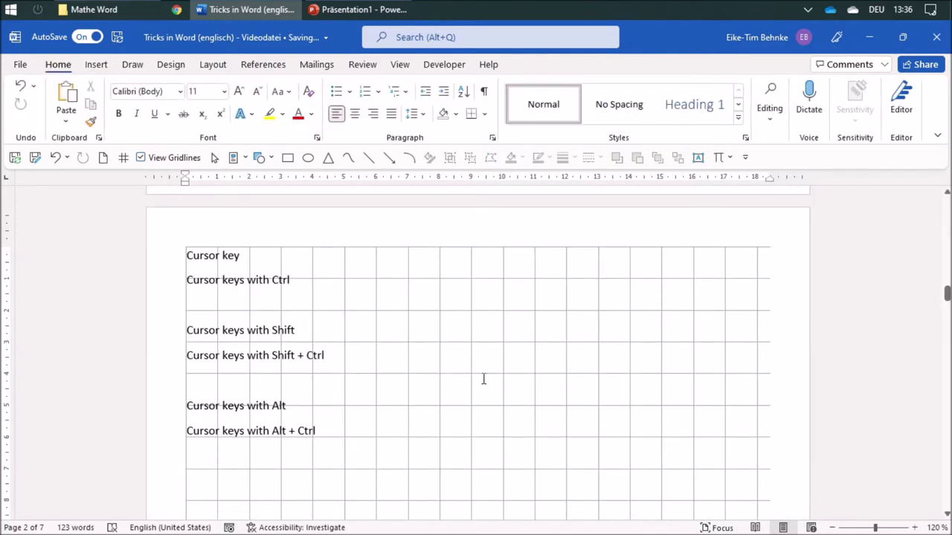
pyautogui.click(287, 158)
# Step: Draw a rectangle right of the Cursor key lines and nudge it with the arrow keys
pyautogui.moveTo(439, 278); pyautogui.dragTo(535, 342)
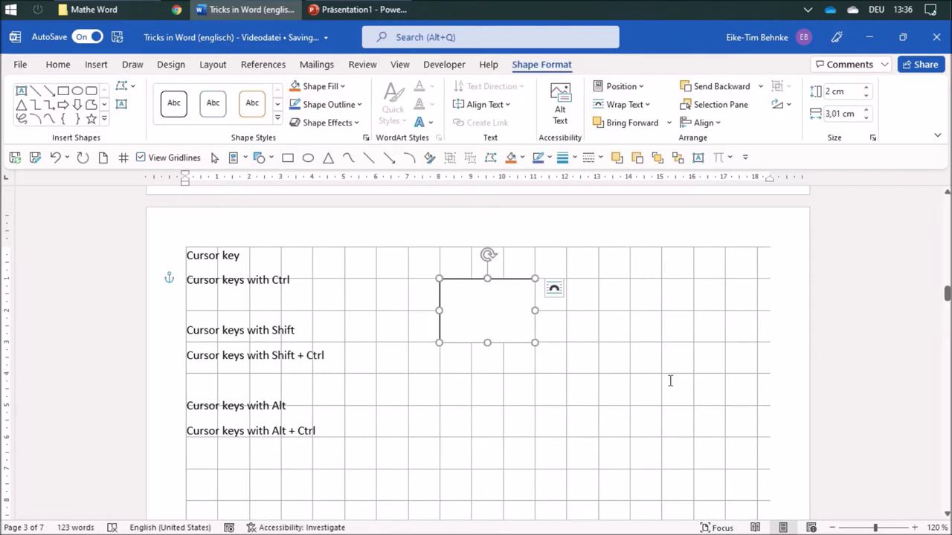
pyautogui.press('Right')
pyautogui.press('Right')
pyautogui.press('Left')
pyautogui.press('Left')
pyautogui.press('Left')
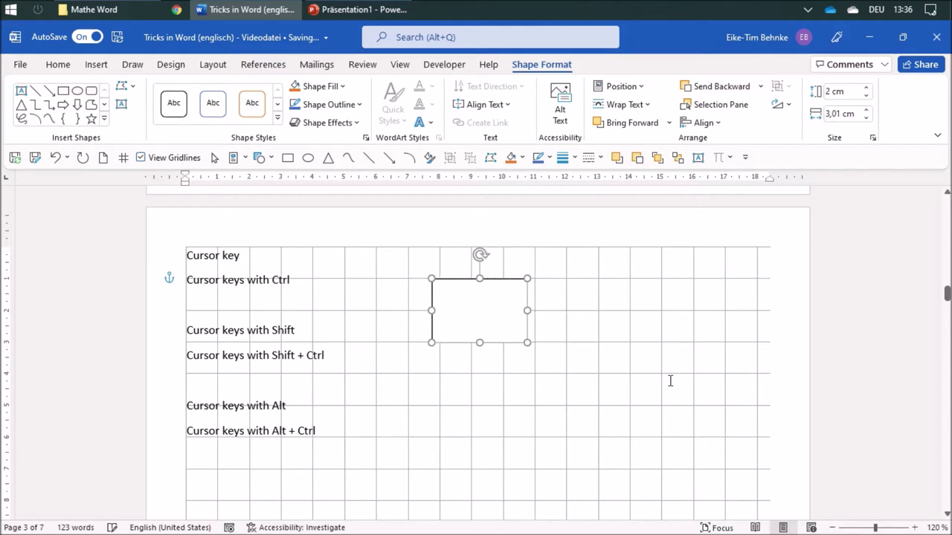
pyautogui.press('Left')
pyautogui.press('Left')
pyautogui.press('Up')
pyautogui.press('Up')
pyautogui.press('Down')
pyautogui.press('Down')
pyautogui.press('Down')
pyautogui.press('Up')
pyautogui.press('Right')
pyautogui.press('Right')
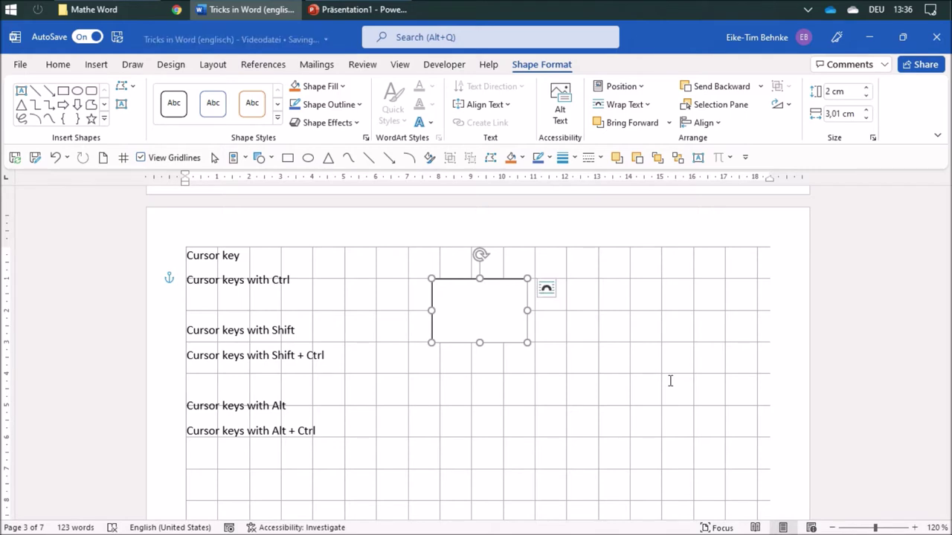
# Step: Nudge the rectangle in fine Ctrl+arrow steps, ending slightly right
pyautogui.hotkey('ctrl', 'Right')
pyautogui.hotkey('ctrl', 'Right')
pyautogui.hotkey('ctrl', 'Right')
pyautogui.hotkey('ctrl', 'Right')
pyautogui.hotkey('ctrl', 'Right')
pyautogui.hotkey('ctrl', 'Right')
pyautogui.hotkey('ctrl', 'Right')
pyautogui.hotkey('ctrl', 'Right')
pyautogui.hotkey('ctrl', 'Right')
pyautogui.hotkey('ctrl', 'Right')
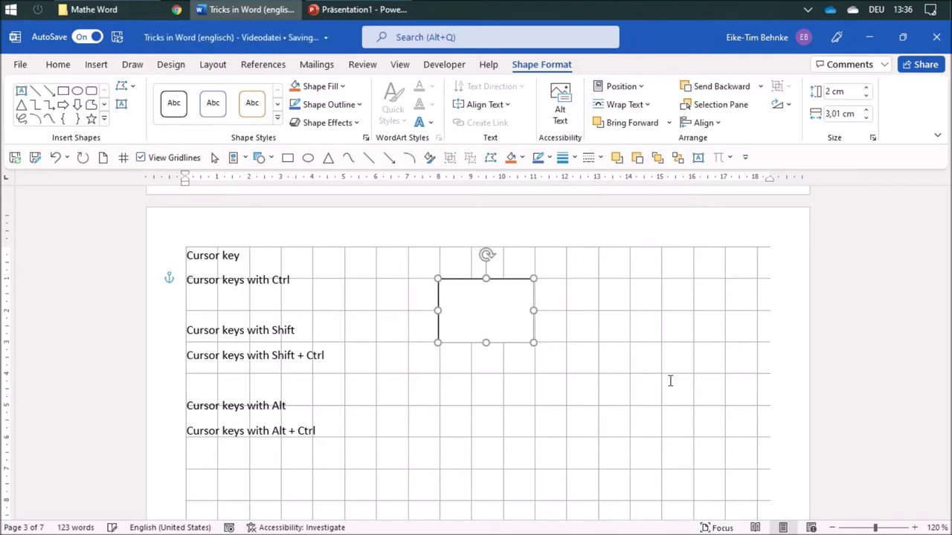
pyautogui.hotkey('ctrl', 'Left')
pyautogui.hotkey('ctrl', 'Left')
pyautogui.hotkey('ctrl', 'Left')
pyautogui.hotkey('ctrl', 'Left')
pyautogui.hotkey('ctrl', 'Left')
pyautogui.hotkey('ctrl', 'Left')
pyautogui.hotkey('ctrl', 'Left')
pyautogui.hotkey('ctrl', 'Left')
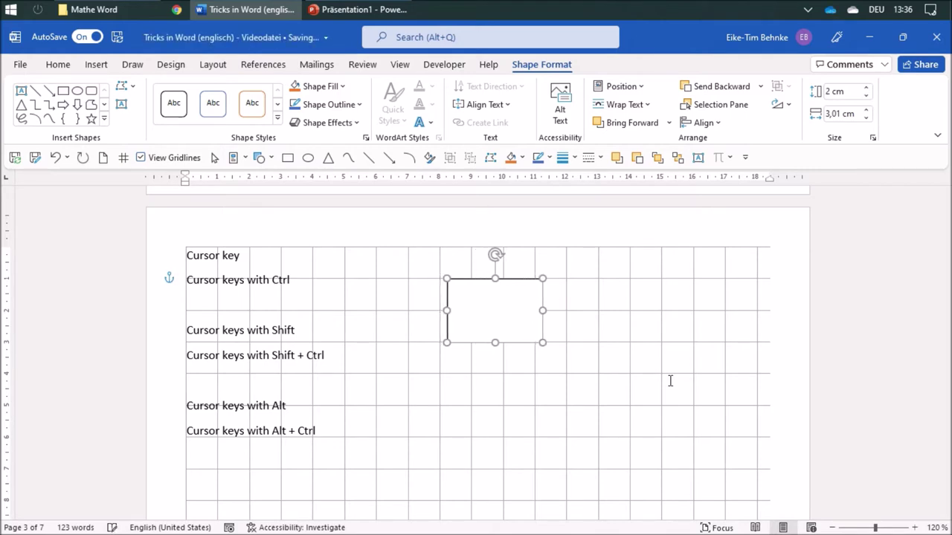
pyautogui.hotkey('ctrl', 'Left')
pyautogui.hotkey('ctrl', 'Left')
pyautogui.hotkey('ctrl', 'Left')
pyautogui.hotkey('ctrl', 'Left')
pyautogui.hotkey('ctrl', 'Left')
pyautogui.hotkey('ctrl', 'Left')
pyautogui.hotkey('ctrl', 'Left')
pyautogui.hotkey('ctrl', 'Left')
pyautogui.hotkey('ctrl', 'Right')
pyautogui.hotkey('ctrl', 'Right')
pyautogui.hotkey('ctrl', 'Right')
pyautogui.hotkey('ctrl', 'Right')
pyautogui.hotkey('ctrl', 'Right')
pyautogui.hotkey('ctrl', 'Right')
pyautogui.hotkey('ctrl', 'Right')
pyautogui.hotkey('ctrl', 'Right')
pyautogui.hotkey('ctrl', 'Right')
pyautogui.hotkey('ctrl', 'Right')
pyautogui.hotkey('ctrl', 'Right')
pyautogui.hotkey('ctrl', 'Right')
pyautogui.hotkey('ctrl', 'Right')
pyautogui.hotkey('ctrl', 'Right')
pyautogui.hotkey('ctrl', 'Right')
pyautogui.hotkey('ctrl', 'Right')
pyautogui.hotkey('ctrl', 'Right')
pyautogui.hotkey('ctrl', 'Right')
pyautogui.hotkey('ctrl', 'Right')
pyautogui.hotkey('ctrl', 'Right')
pyautogui.hotkey('ctrl', 'Right')
pyautogui.hotkey('ctrl', 'Right')
pyautogui.hotkey('ctrl', 'Right')
pyautogui.hotkey('ctrl', 'Right')
pyautogui.hotkey('ctrl', 'Right')
pyautogui.hotkey('ctrl', 'Right')
pyautogui.hotkey('ctrl', 'Right')
pyautogui.hotkey('ctrl', 'Right')
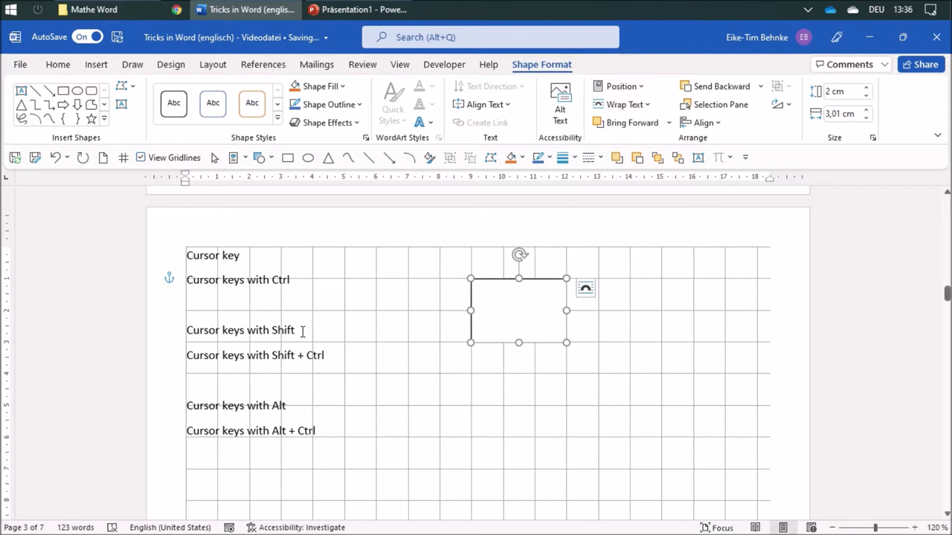
# Step: Reselect the rectangle and widen it evenly from its centre to about 4,2 cm
pyautogui.click(283, 333)
pyautogui.click(521, 312)
pyautogui.hotkey('shift', 'Right')
pyautogui.hotkey('shift', 'Right')
pyautogui.hotkey('shift', 'Right')
pyautogui.hotkey('shift', 'Left')
pyautogui.hotkey('shift', 'Left')
pyautogui.hotkey('shift', 'Left')
pyautogui.hotkey('shift', 'Left')
pyautogui.hotkey('shift', 'Right')
pyautogui.hotkey('shift', 'Right')
pyautogui.hotkey('shift', 'Right')
pyautogui.hotkey('shift', 'Right')
pyautogui.hotkey('shift', 'Left')
pyautogui.hotkey('shift', 'Left')
pyautogui.hotkey('shift', 'Left')
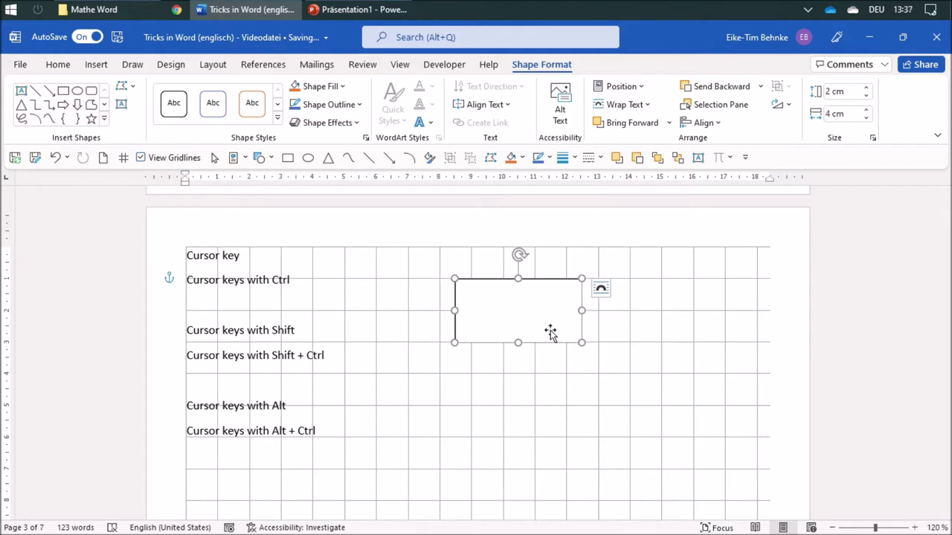
pyautogui.hotkey('shift', 'Right')
pyautogui.hotkey('shift', 'Right')
pyautogui.hotkey('shift', 'Right')
pyautogui.hotkey('shift', 'Right')
pyautogui.hotkey('shift', 'Right')
pyautogui.hotkey('shift', 'Left')
pyautogui.hotkey('shift', 'Right')
pyautogui.hotkey('shift', 'Right')
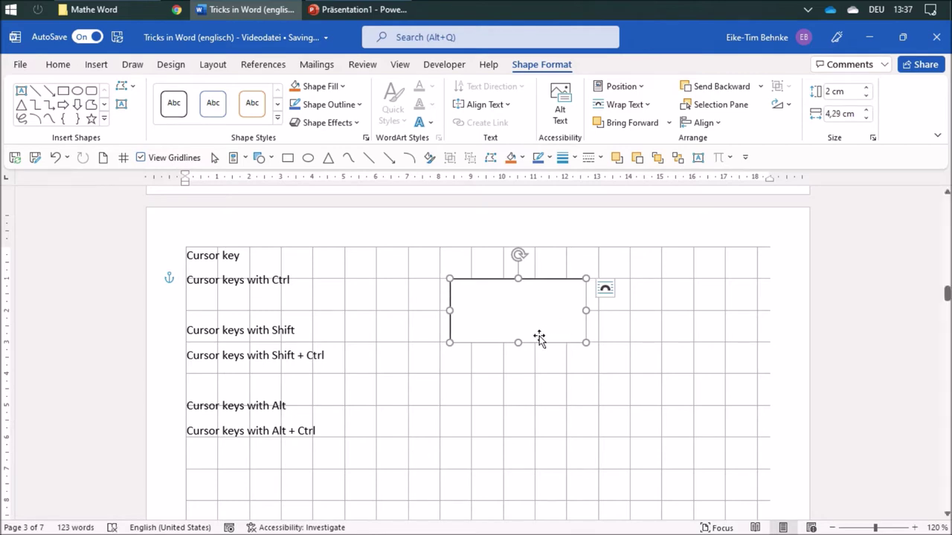
# Step: Rotate the rectangle in 15° steps with Alt+arrows and return it level
pyautogui.hotkey('alt', 'Left')
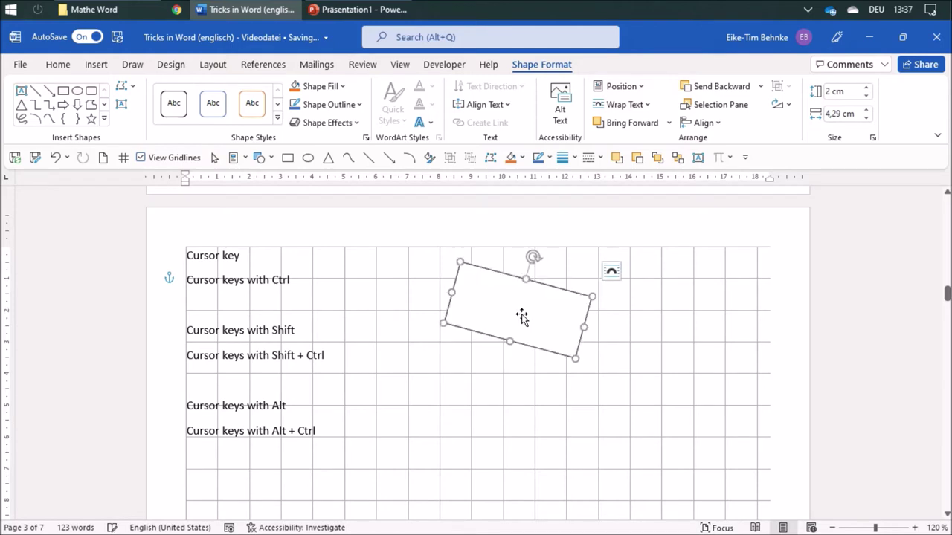
pyautogui.hotkey('alt', 'Right')
pyautogui.hotkey('alt', 'Right')
pyautogui.hotkey('alt', 'Right')
pyautogui.hotkey('alt', 'Left')
pyautogui.hotkey('alt', 'Left')
pyautogui.hotkey('alt', 'Left')
pyautogui.hotkey('alt', 'Right')
pyautogui.hotkey('alt', 'Left')
pyautogui.hotkey('alt', 'Right')
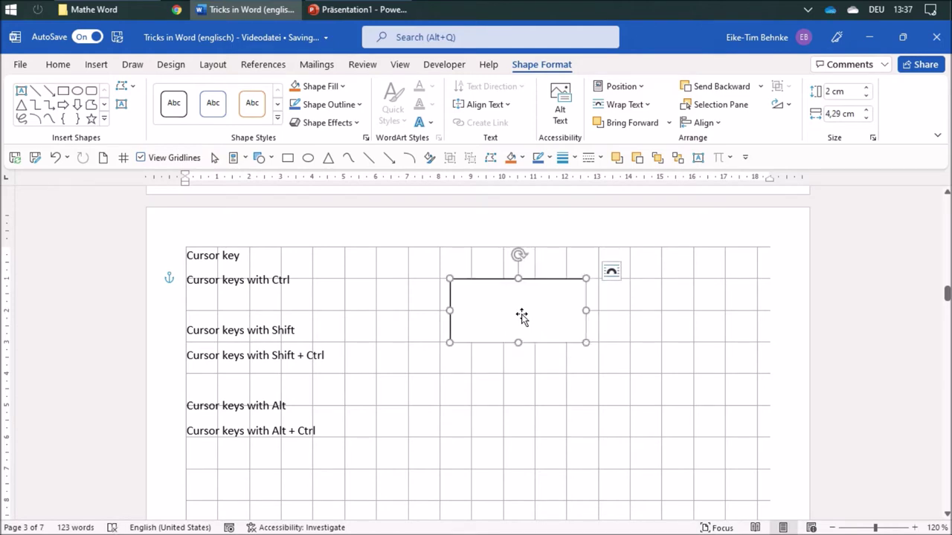
pyautogui.hotkey('alt', 'Right')
pyautogui.hotkey('alt', 'Right')
pyautogui.hotkey('alt', 'Left')
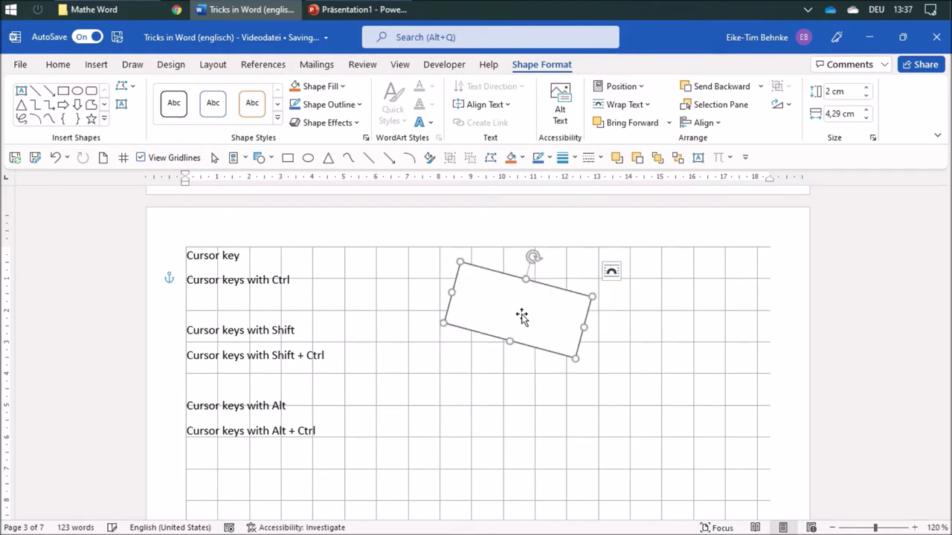
pyautogui.hotkey('alt', 'Left')
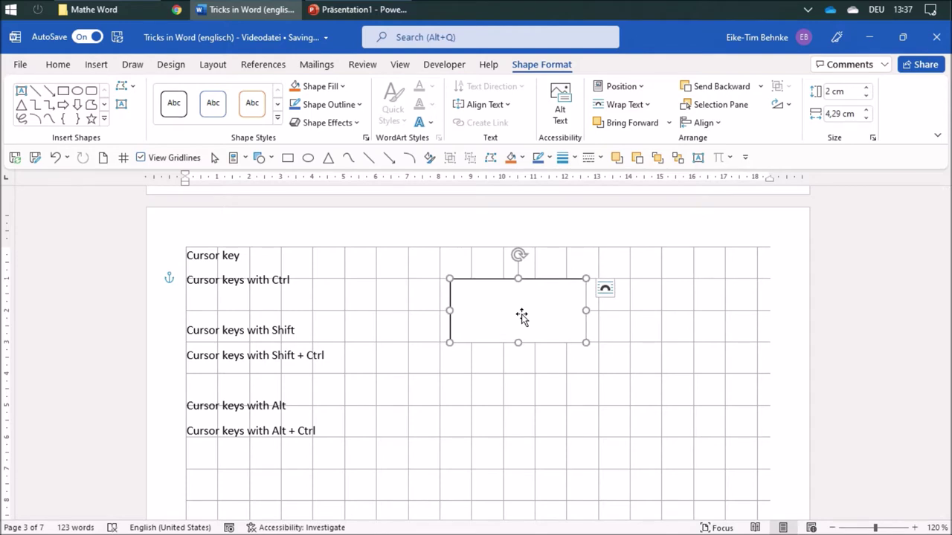
# Step: Tilt the rectangle slightly with Ctrl+Alt+arrows and bring it back level
pyautogui.hotkey('ctrl', 'alt', 'Right')
pyautogui.hotkey('ctrl', 'alt', 'Right')
pyautogui.hotkey('ctrl', 'alt', 'Right')
pyautogui.hotkey('ctrl', 'alt', 'Right')
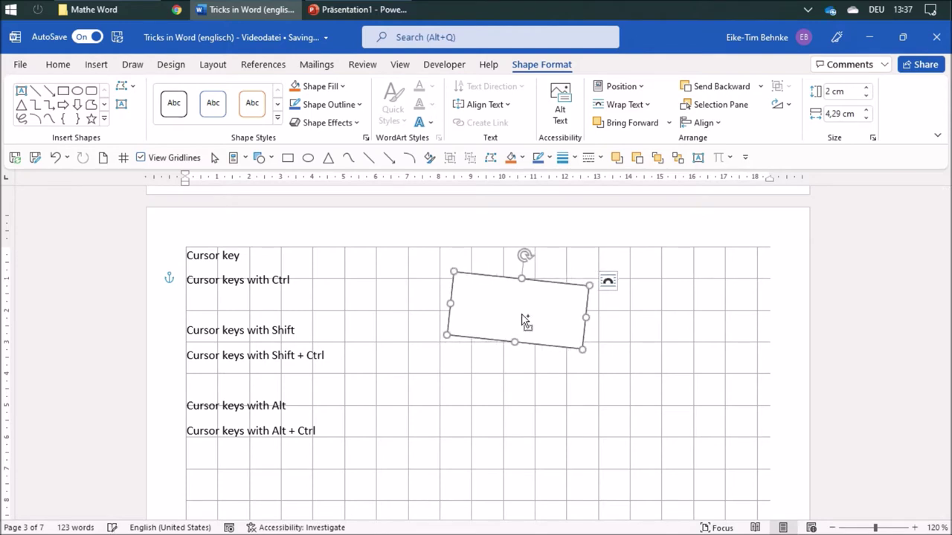
pyautogui.hotkey('ctrl', 'alt', 'Left')
pyautogui.hotkey('ctrl', 'alt', 'Left')
pyautogui.hotkey('ctrl', 'alt', 'Left')
pyautogui.hotkey('ctrl', 'alt', 'Left')
pyautogui.hotkey('ctrl', 'alt', 'Left')
pyautogui.hotkey('ctrl', 'alt', 'Left')
pyautogui.hotkey('ctrl', 'alt', 'Left')
pyautogui.hotkey('ctrl', 'alt', 'Left')
pyautogui.hotkey('ctrl', 'alt', 'Left')
pyautogui.hotkey('ctrl', 'alt', 'Left')
pyautogui.hotkey('ctrl', 'alt', 'Left')
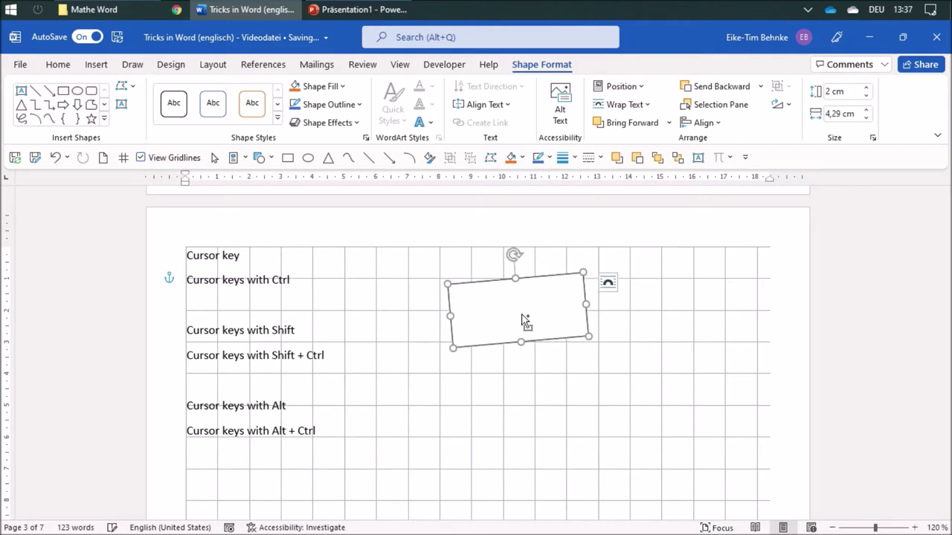
pyautogui.hotkey('ctrl', 'alt', 'Right')
pyautogui.hotkey('ctrl', 'alt', 'Right')
pyautogui.hotkey('ctrl', 'alt', 'Right')
pyautogui.hotkey('ctrl', 'alt', 'Right')
pyautogui.hotkey('ctrl', 'alt', 'Right')
pyautogui.hotkey('ctrl', 'alt', 'Right')
pyautogui.hotkey('ctrl', 'alt', 'Right')
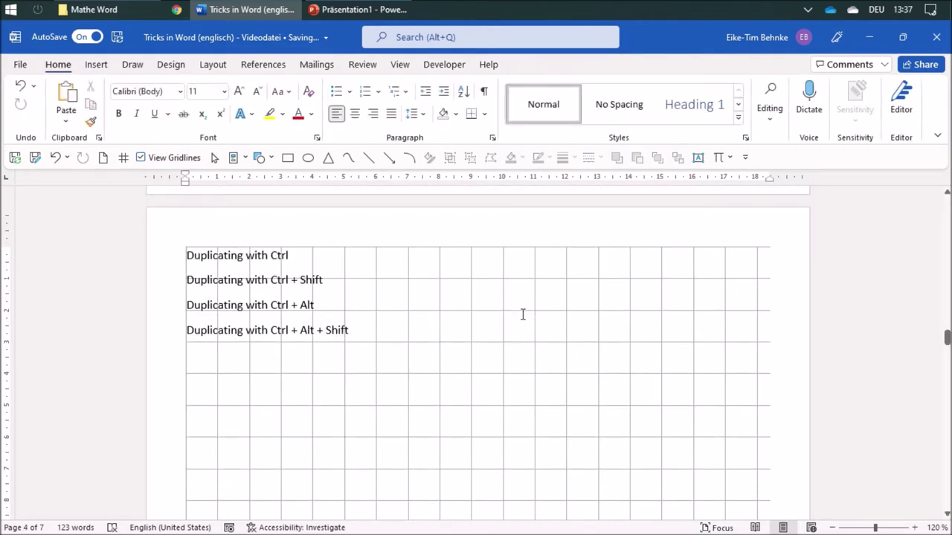
# Step: Draw a rectangle right of the Duplicating lines, make two copies, and remove each
pyautogui.click(287, 158)
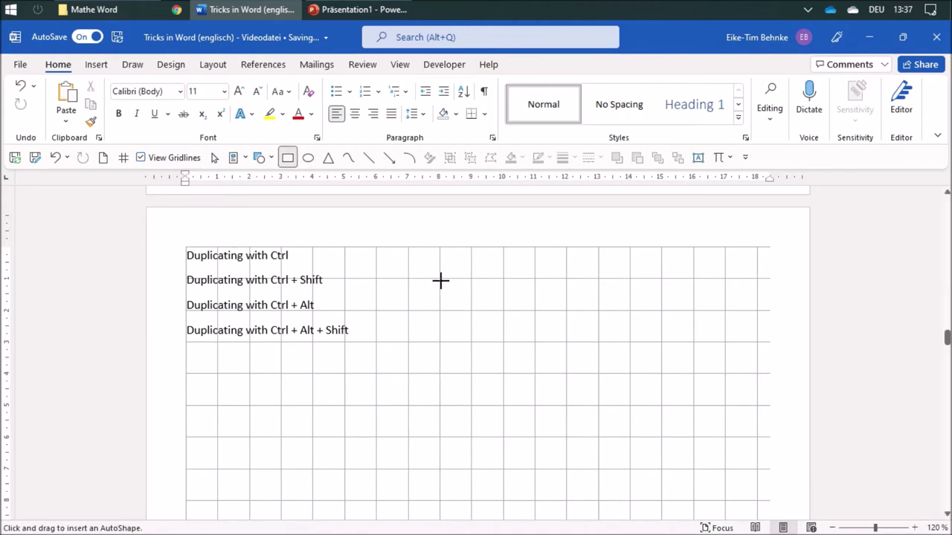
pyautogui.moveTo(438, 279); pyautogui.dragTo(534, 343)
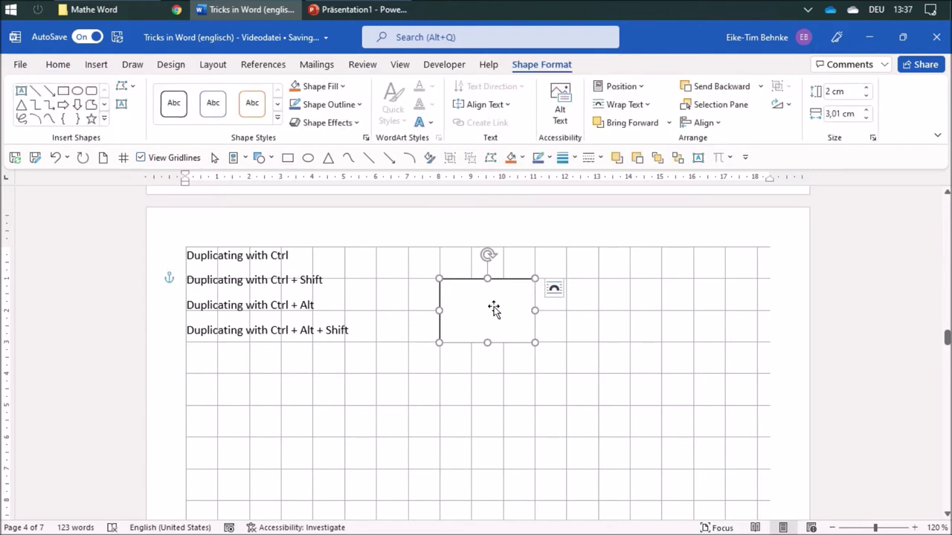
pyautogui.moveTo(497, 313); pyautogui.dragTo(621, 310)
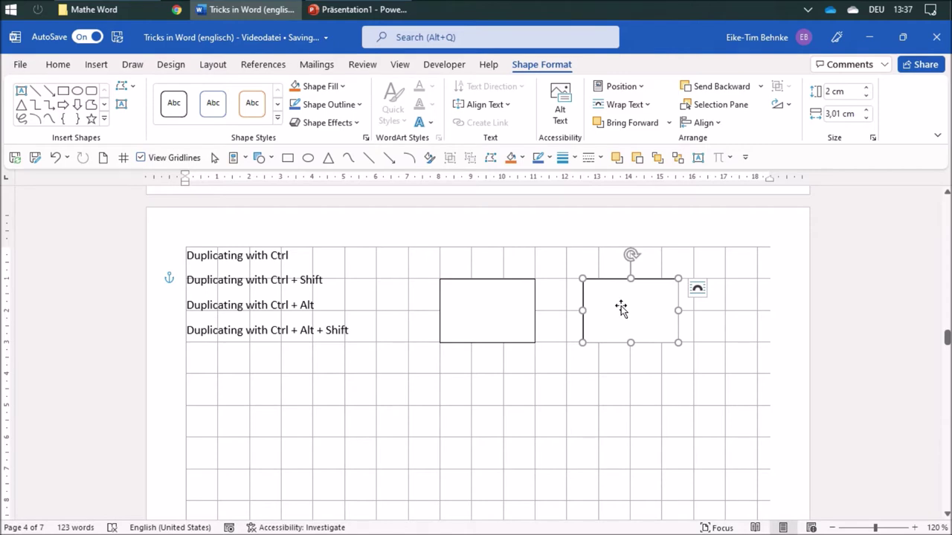
pyautogui.hotkey('ctrl', 'z')
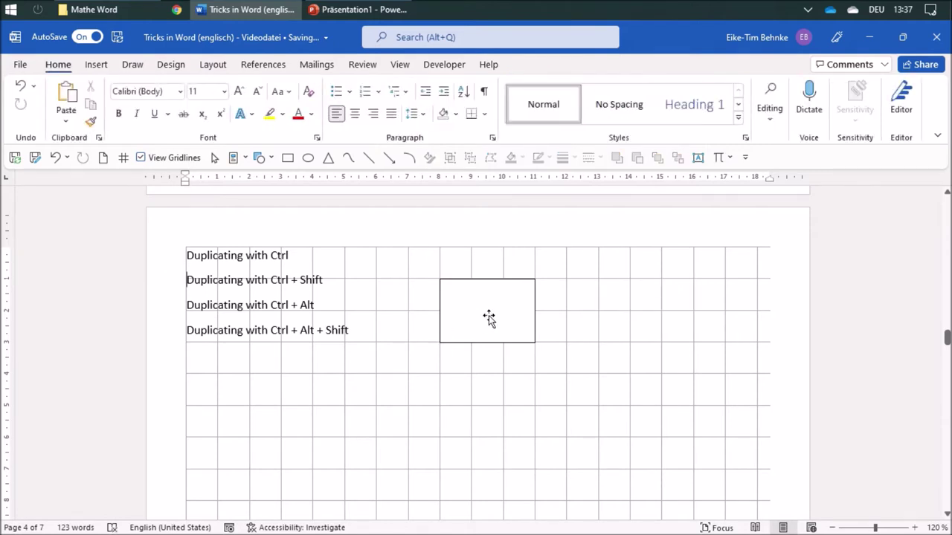
pyautogui.moveTo(493, 322); pyautogui.dragTo(483, 351)
pyautogui.press('Delete')
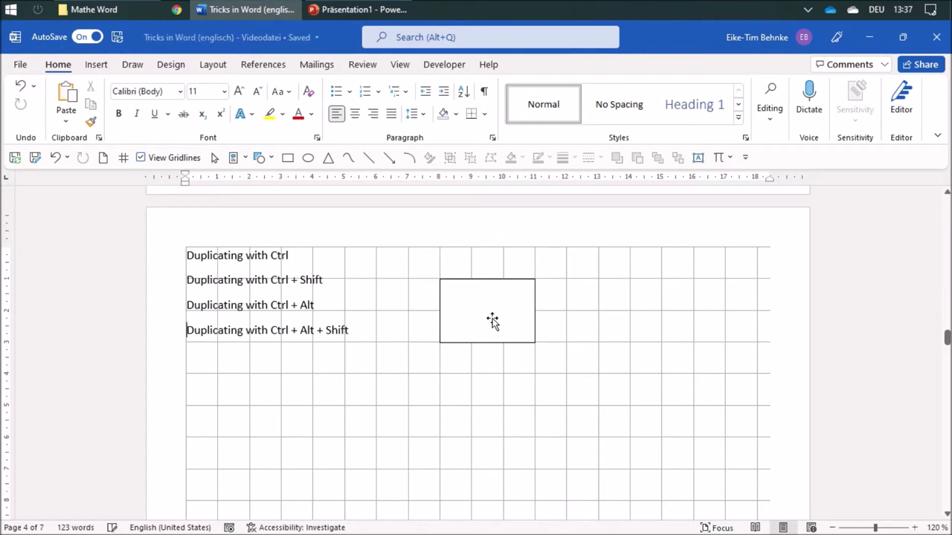
# Step: Ctrl-drag a copy of the rectangle below it, undo both rectangles, and go to page 5
pyautogui.click(491, 321)
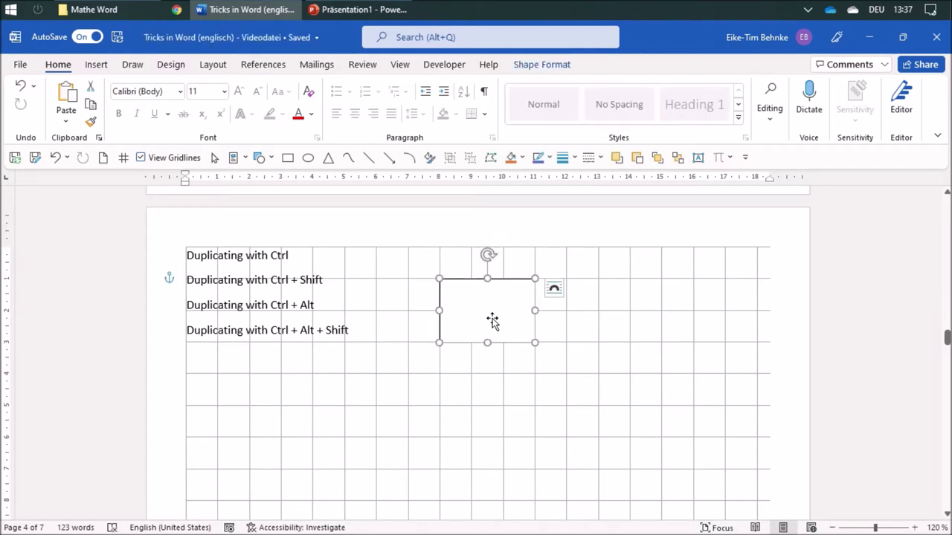
pyautogui.moveTo(492, 318); pyautogui.dragTo(484, 397)
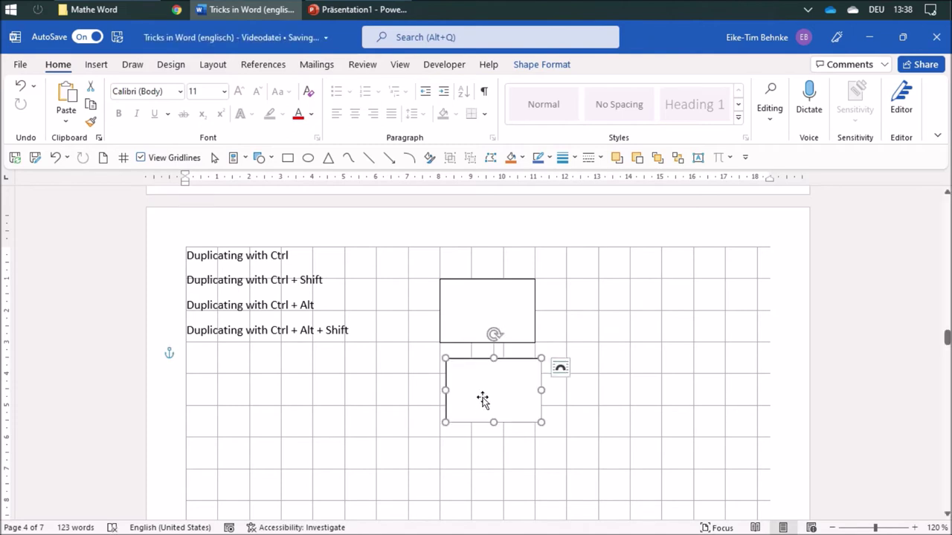
pyautogui.hotkey('ctrl', 'z')
pyautogui.hotkey('ctrl', 'z')
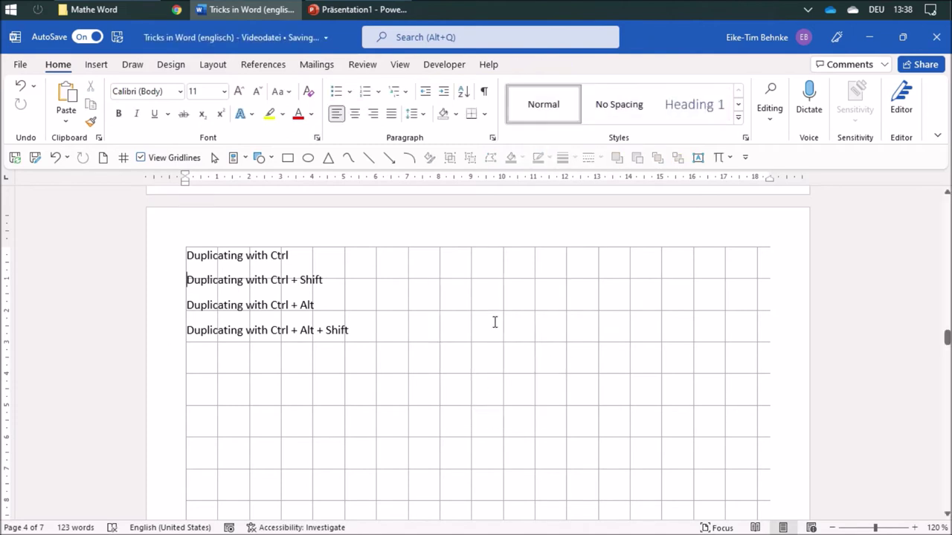
pyautogui.hotkey('ctrl', 'pagedown')
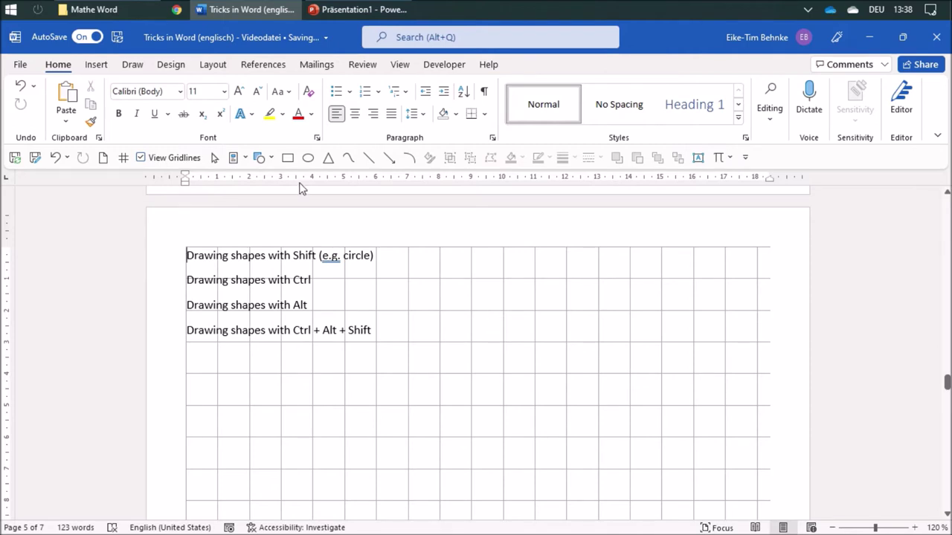
pyautogui.click(308, 158)
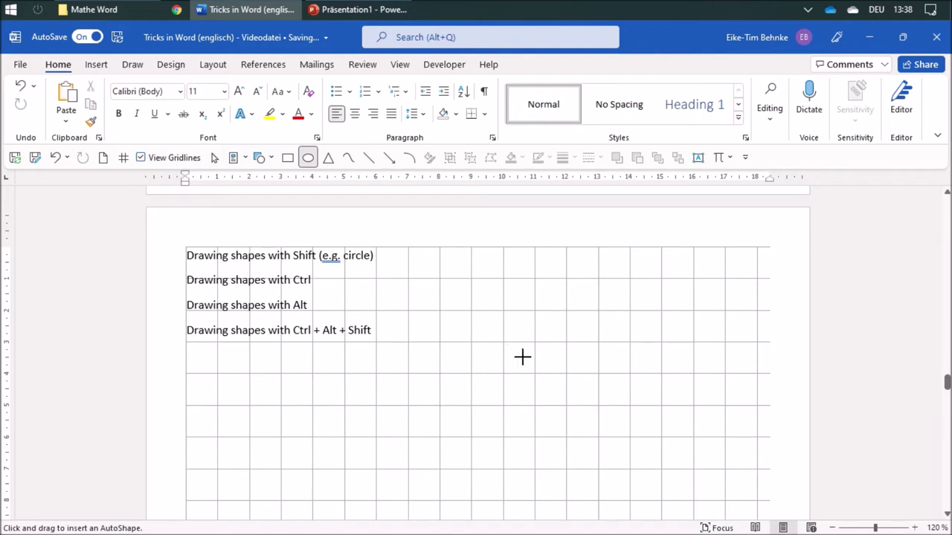
pyautogui.moveTo(479, 286)
pyautogui.mouseDown()
pyautogui.moveTo(537, 333)
pyautogui.moveTo(584, 313)
pyautogui.moveTo(577, 375)
pyautogui.moveTo(548, 332)
pyautogui.moveTo(575, 367)
pyautogui.moveTo(560, 352)
pyautogui.moveTo(566, 382)
pyautogui.mouseUp()
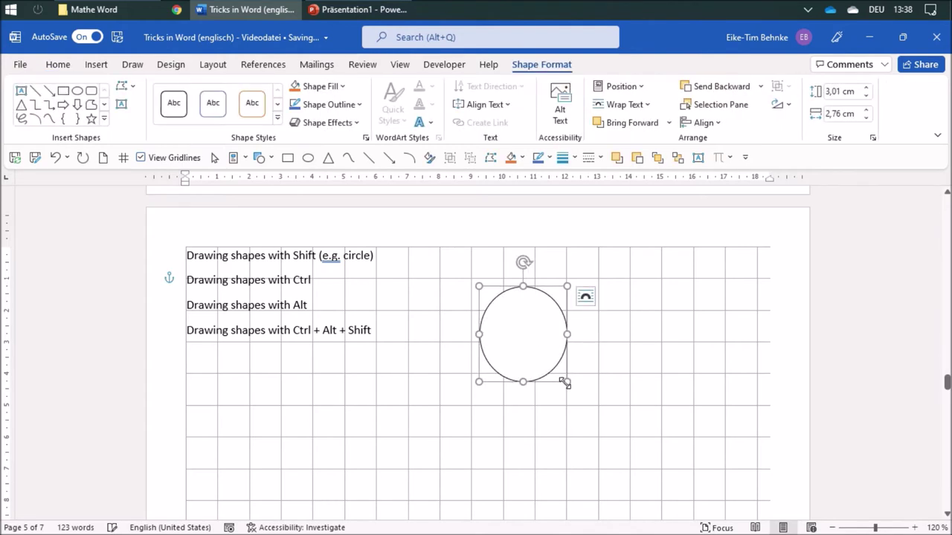
pyautogui.press('Delete')
pyautogui.click(307, 158)
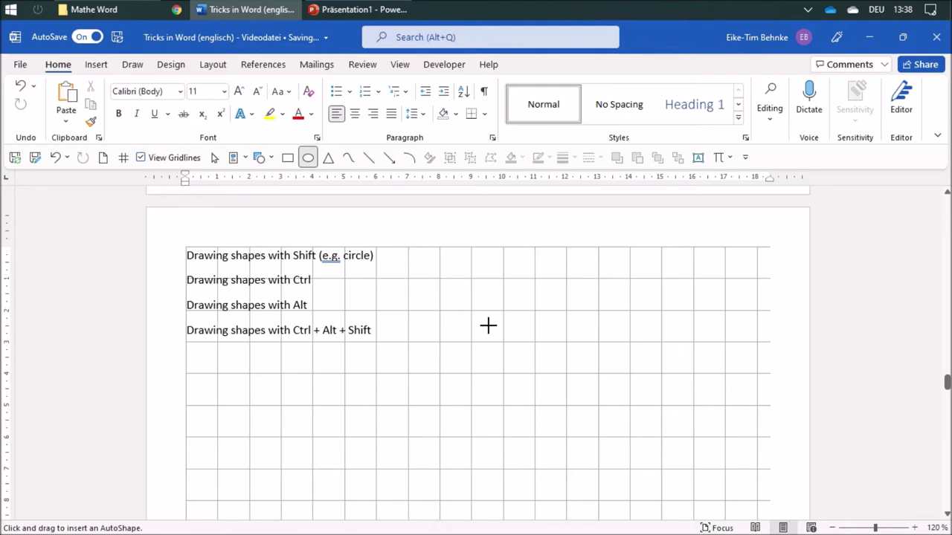
pyautogui.moveTo(480, 296); pyautogui.dragTo(525, 331)
pyautogui.hotkey('ctrl', 'z')
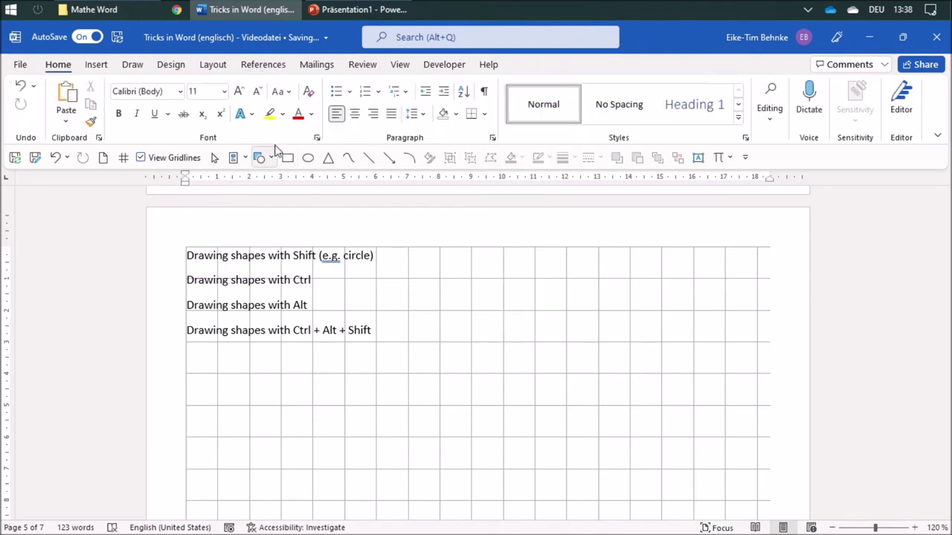
pyautogui.click(308, 156)
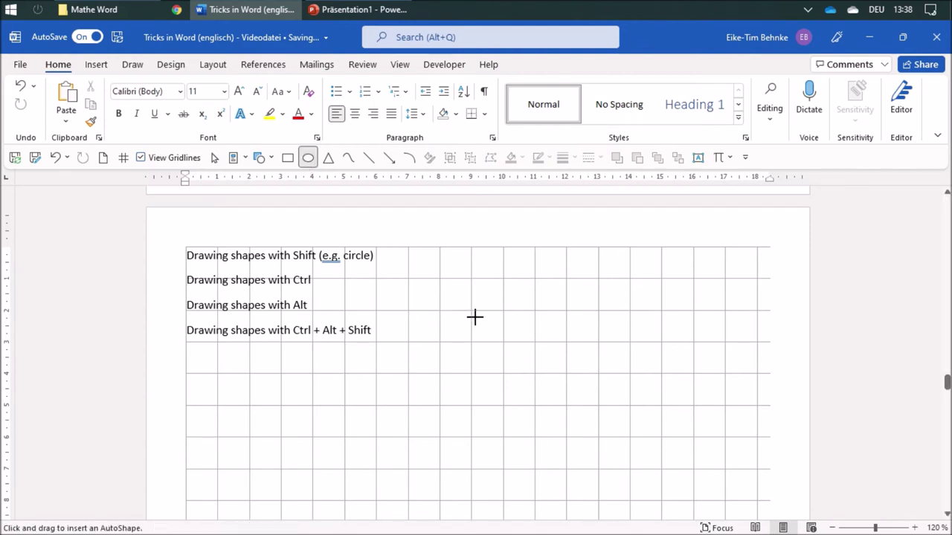
pyautogui.moveTo(471, 287); pyautogui.dragTo(541, 342)
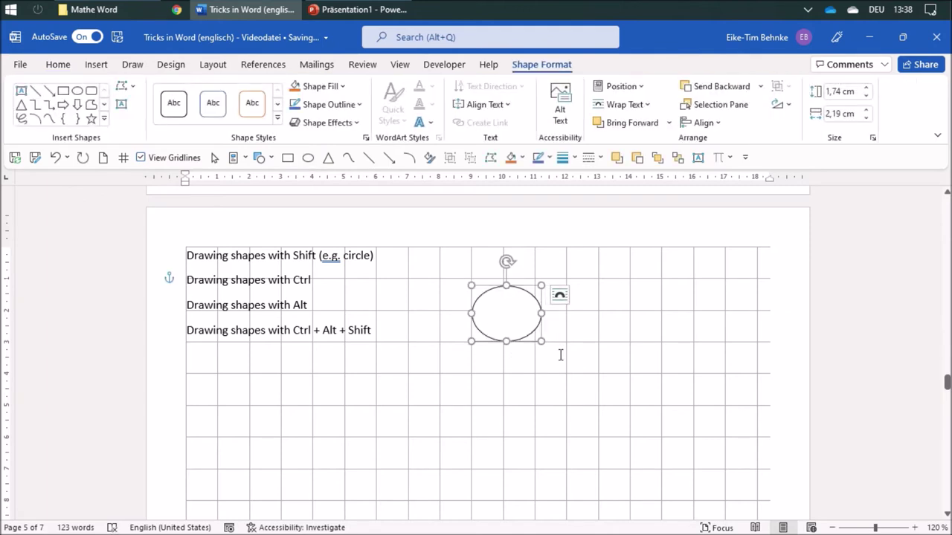
pyautogui.press('Delete')
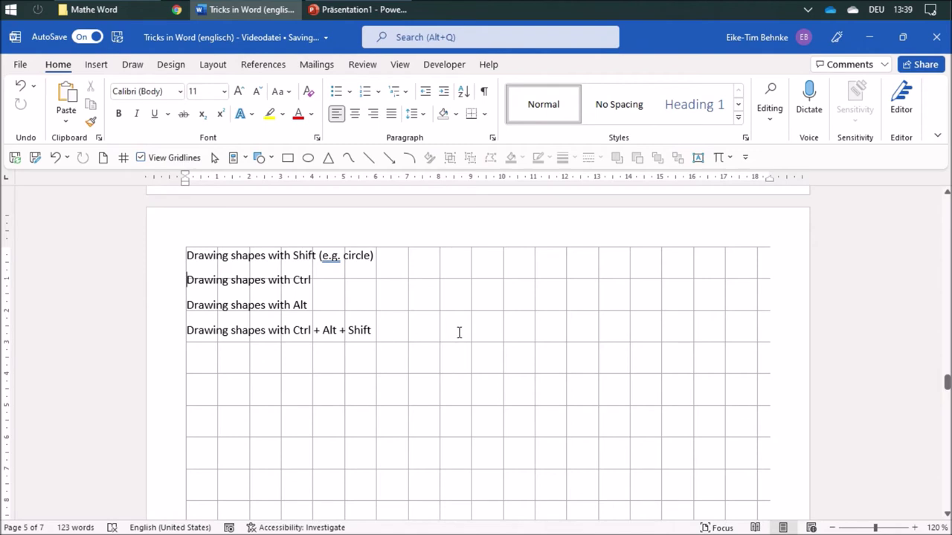
pyautogui.click(308, 159)
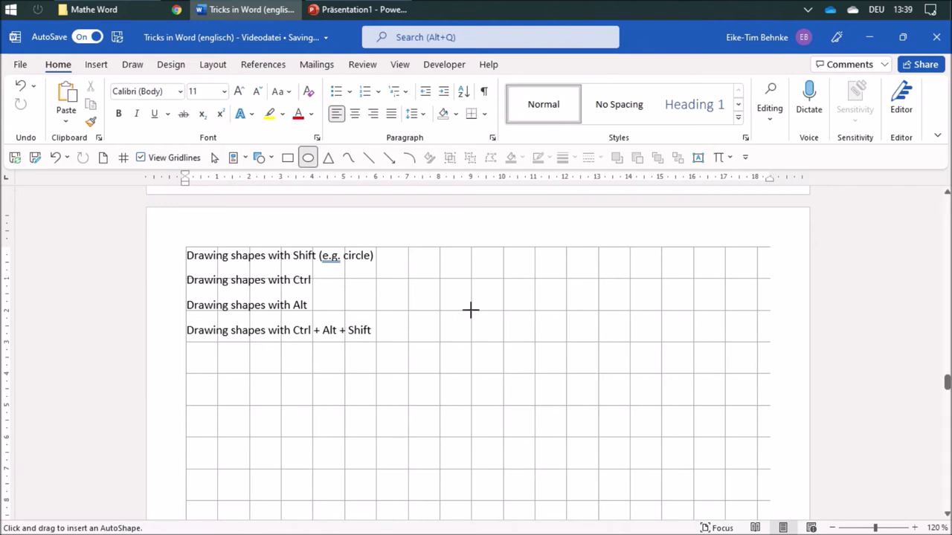
pyautogui.moveTo(471, 310)
pyautogui.mouseDown()
pyautogui.moveTo(503, 352)
pyautogui.moveTo(529, 350)
pyautogui.moveTo(473, 315)
pyautogui.moveTo(531, 357)
pyautogui.moveTo(484, 323)
pyautogui.mouseUp()
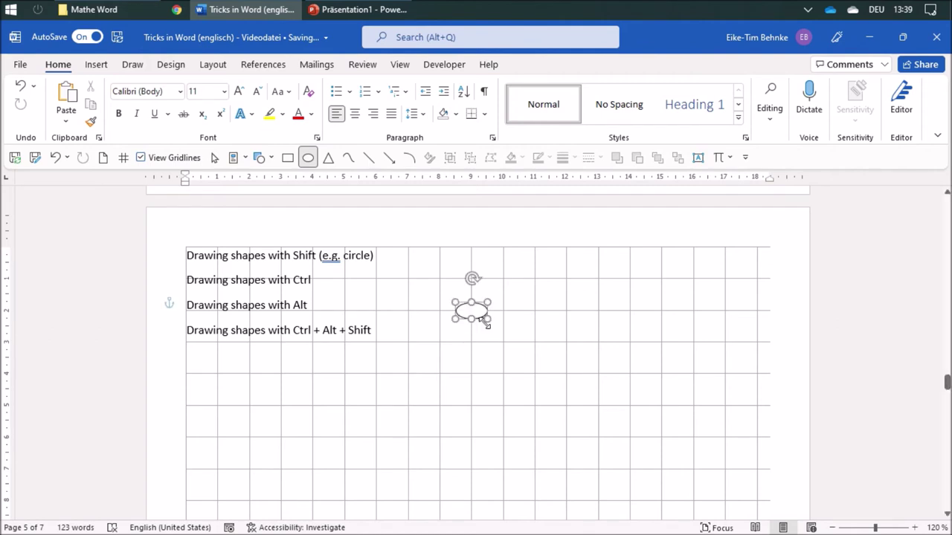
pyautogui.hotkey('ctrl', 'z')
pyautogui.moveTo(393, 329); pyautogui.dragTo(292, 329)
pyautogui.click(491, 335)
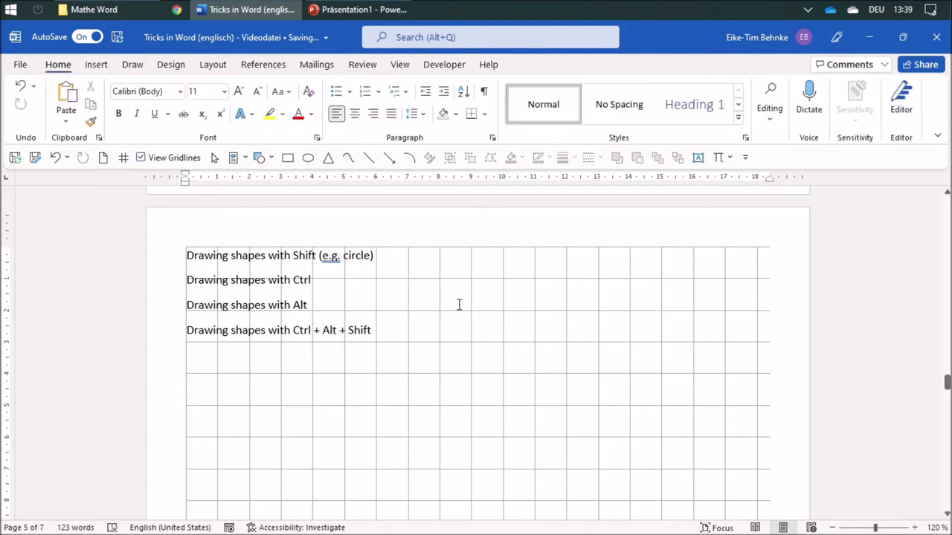
pyautogui.click(307, 157)
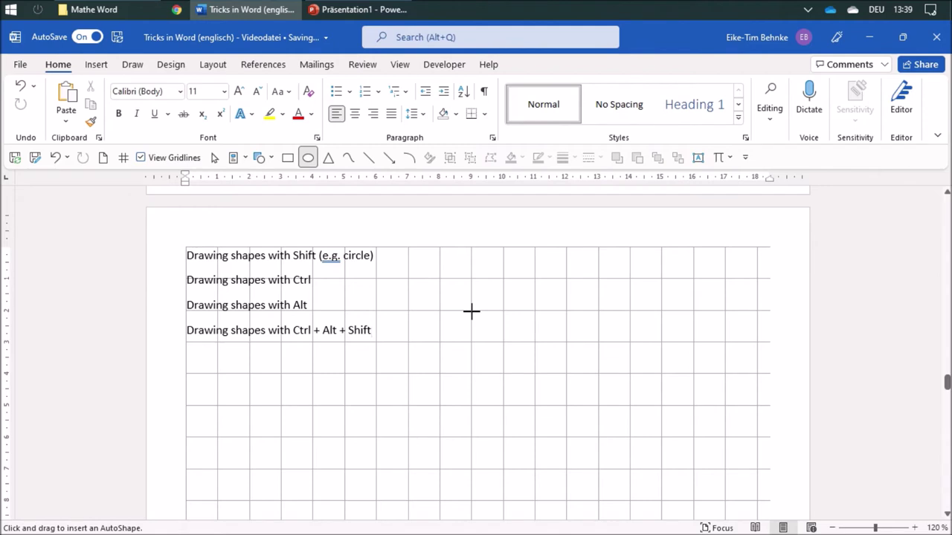
pyautogui.moveTo(472, 312); pyautogui.dragTo(527, 366)
pyautogui.press('Delete')
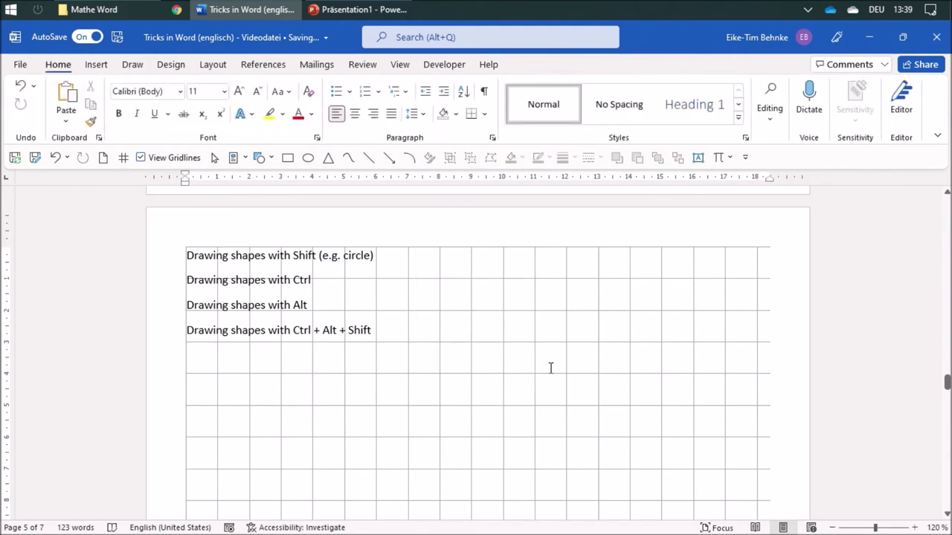
pyautogui.scroll(-15, 551, 368)
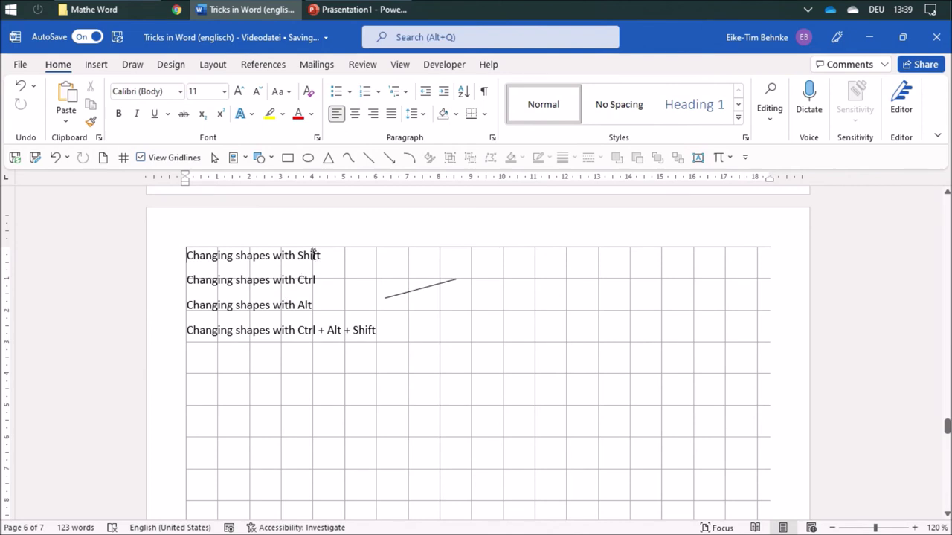
# Step: Select the line on page 6 and tilt it by raising its right end
pyautogui.click(423, 288)
pyautogui.click(457, 281)
pyautogui.moveTo(457, 281); pyautogui.dragTo(484, 260)
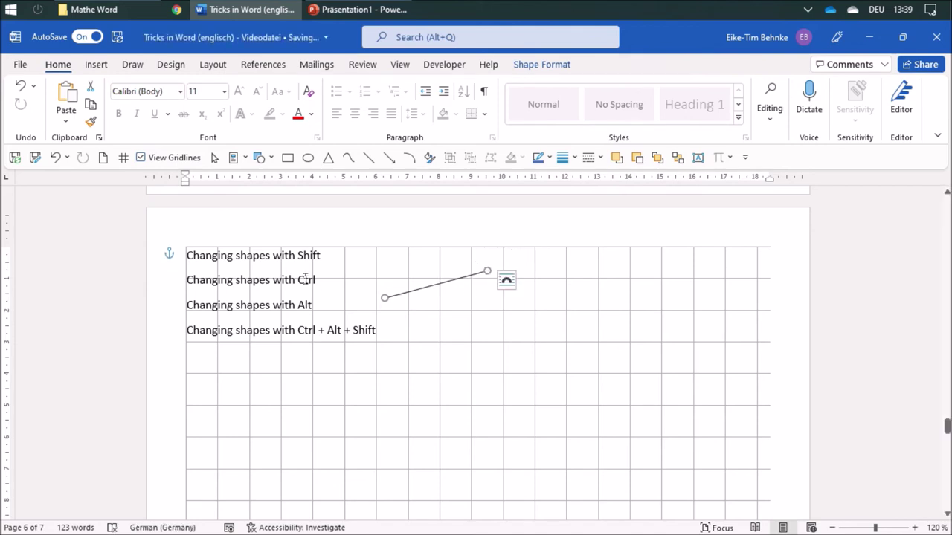
# Step: Stretch the line symmetrically from its centre with Ctrl, then go to page 7
pyautogui.moveTo(487, 269); pyautogui.dragTo(510, 263)
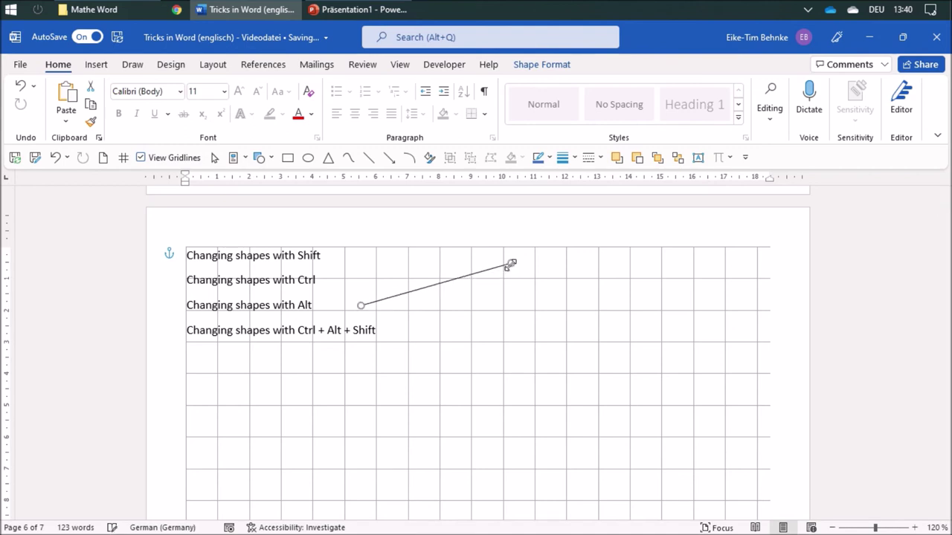
pyautogui.moveTo(512, 263)
pyautogui.mouseDown()
pyautogui.moveTo(512, 284)
pyautogui.moveTo(523, 272)
pyautogui.moveTo(510, 293)
pyautogui.moveTo(508, 256)
pyautogui.moveTo(511, 265)
pyautogui.mouseUp()
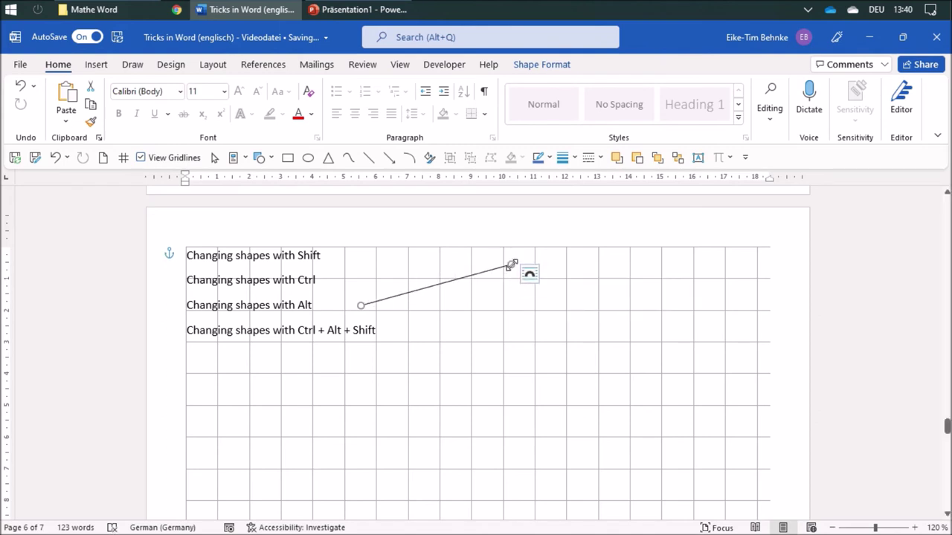
pyautogui.moveTo(512, 264); pyautogui.dragTo(563, 259)
pyautogui.click(376, 331)
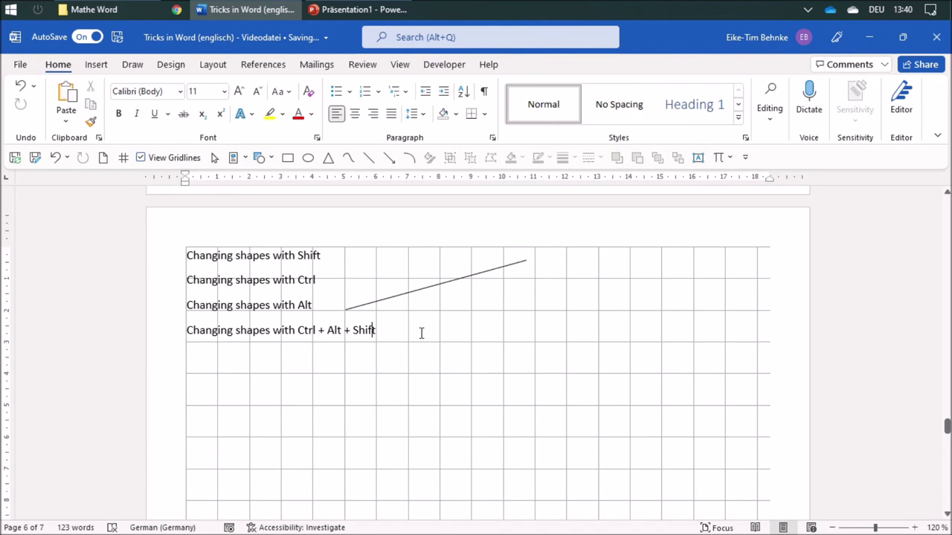
pyautogui.hotkey('ctrl', 'pagedown')
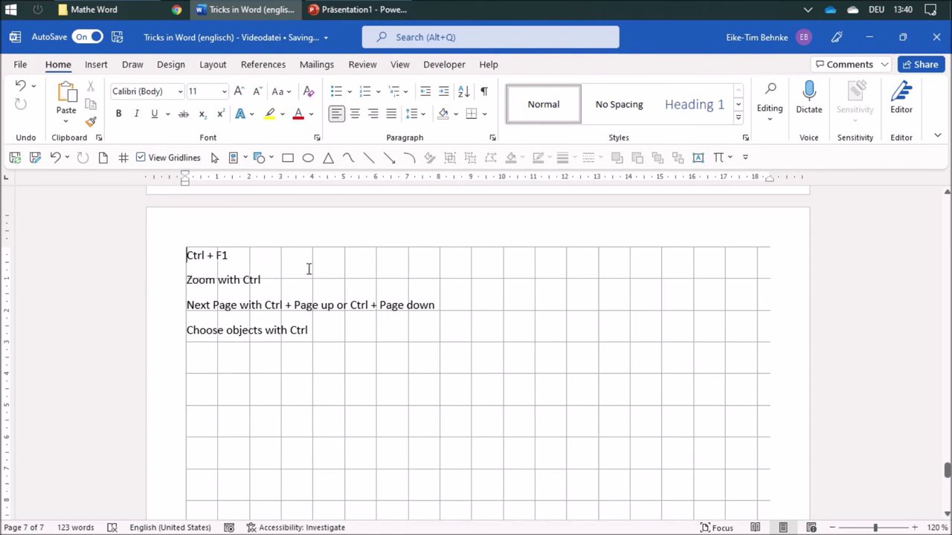
# Step: Collapse and restore the ribbon with Ctrl+F1, then zoom in and out with Ctrl+scroll
pyautogui.hotkey('ctrl', 'F1')
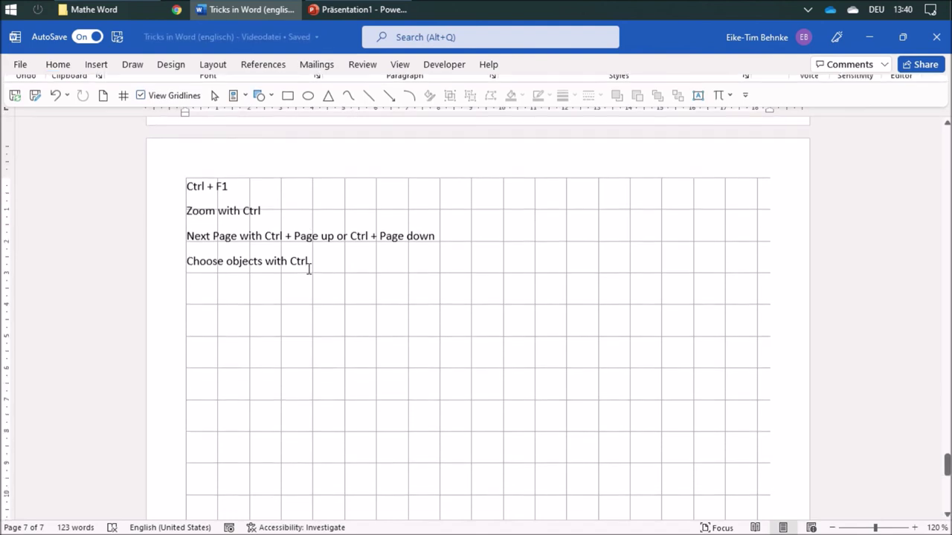
pyautogui.hotkey('ctrl', 'F1')
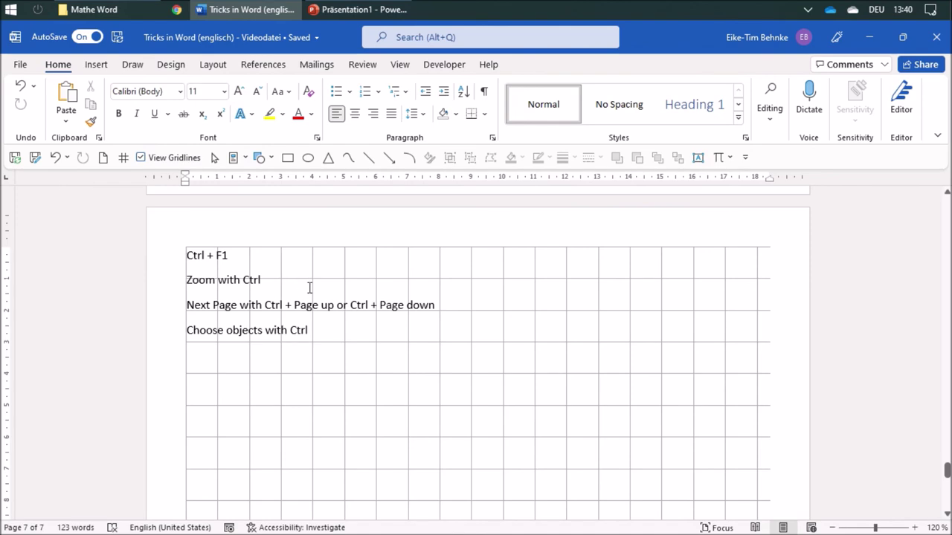
pyautogui.keyDown('ctrl'); pyautogui.scroll(10, 316, 289); pyautogui.keyUp('ctrl')
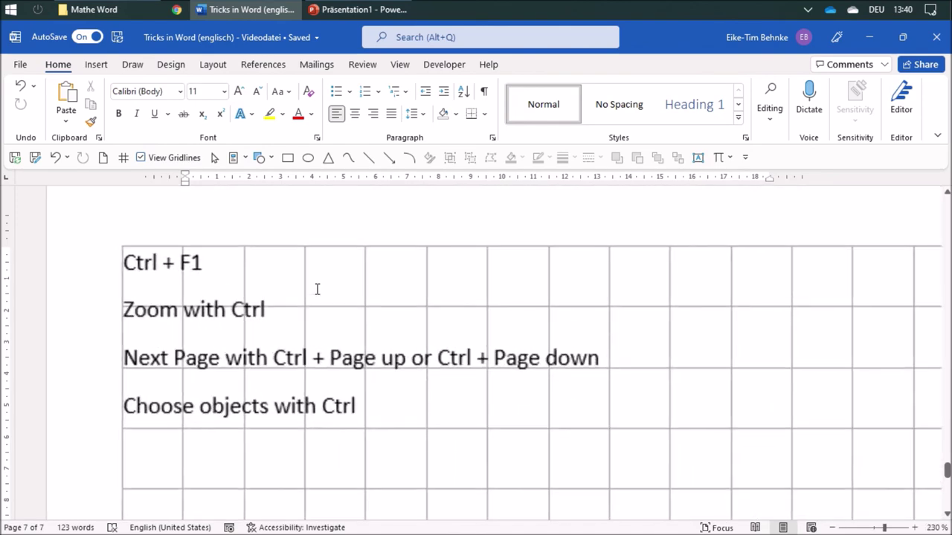
pyautogui.keyDown('ctrl'); pyautogui.scroll(-10, 316, 290); pyautogui.keyUp('ctrl')
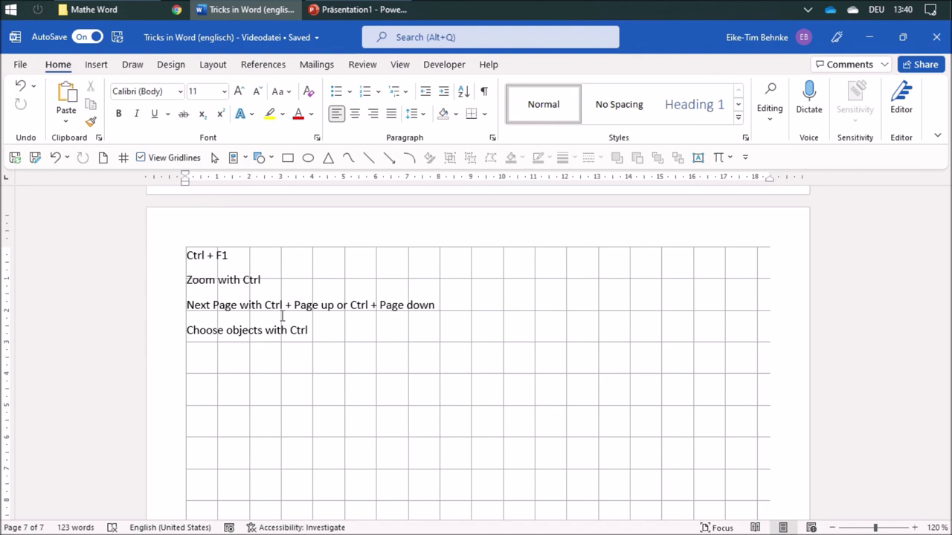
# Step: Go back two pages with Ctrl+Page Up, then forward one page
pyautogui.hotkey('ctrl', 'pageup')
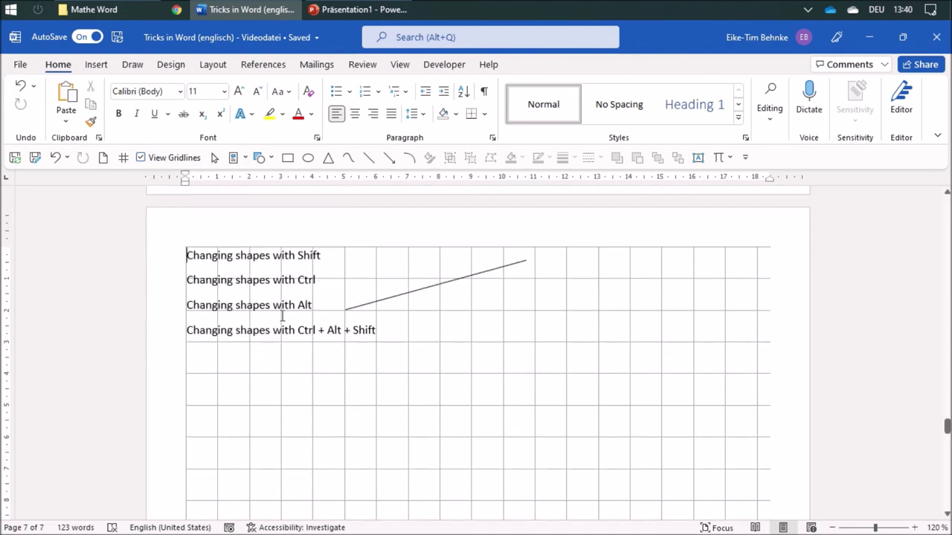
pyautogui.hotkey('ctrl', 'pageup')
pyautogui.hotkey('ctrl', 'pagedown')
pyautogui.hotkey('ctrl', 'pagedown')
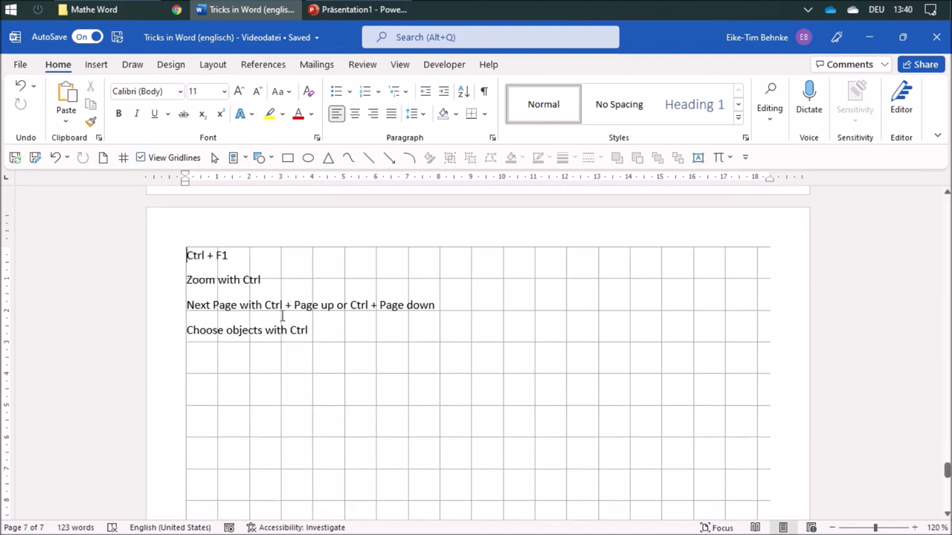
# Step: Draw a rectangle below the Ctrl notes and shrink it to a 1 cm square
pyautogui.click(324, 330)
pyautogui.click(287, 158)
pyautogui.moveTo(384, 383); pyautogui.dragTo(479, 445)
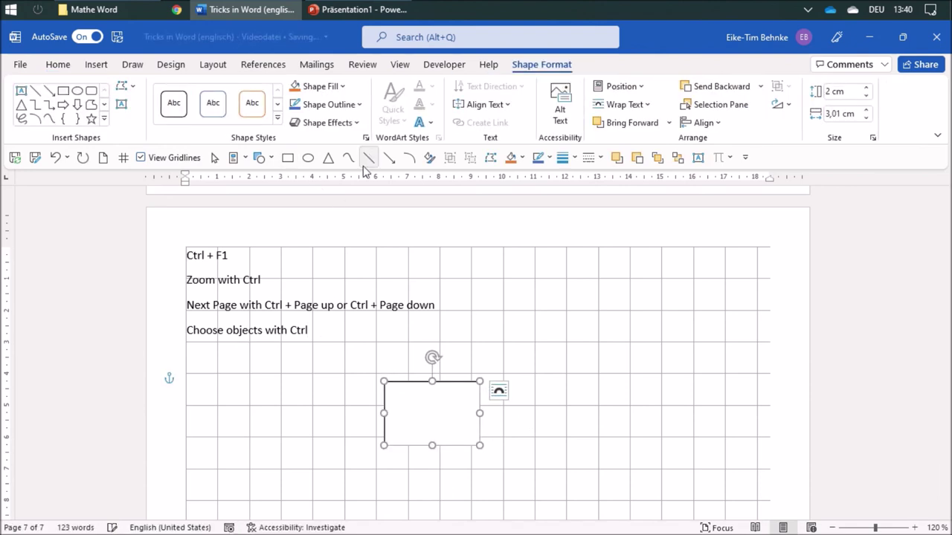
pyautogui.moveTo(479, 446); pyautogui.dragTo(376, 472)
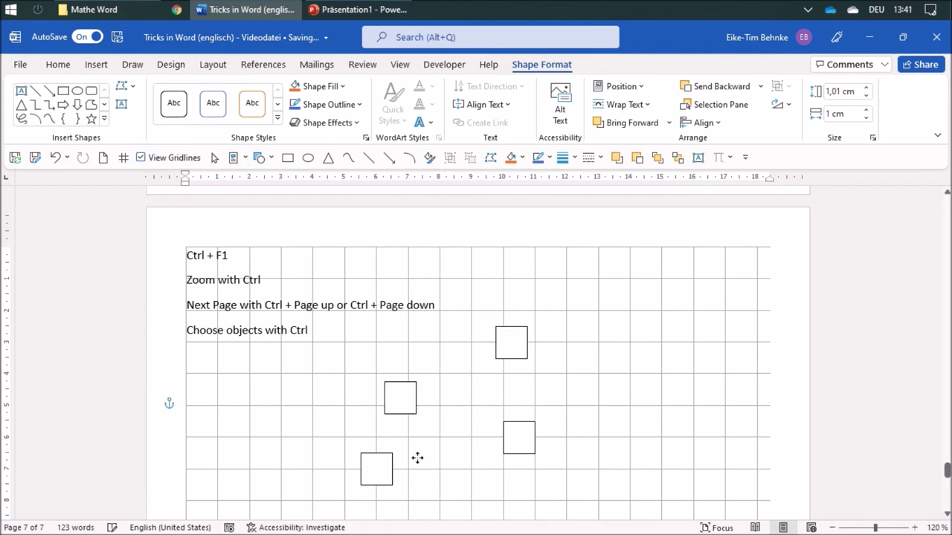
# Step: Ctrl+click the middle, upper-right and lower-right squares, then deselect the upper-right one
pyautogui.keyDown('ctrl'); pyautogui.click(409, 406); pyautogui.keyUp('ctrl')
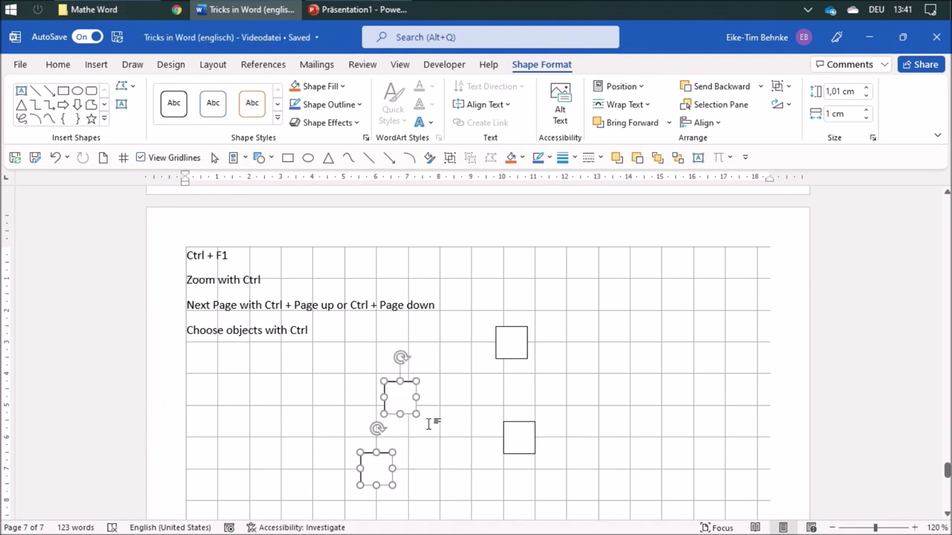
pyautogui.keyDown('ctrl'); pyautogui.click(513, 351); pyautogui.keyUp('ctrl')
pyautogui.keyDown('ctrl'); pyautogui.click(519, 446); pyautogui.keyUp('ctrl')
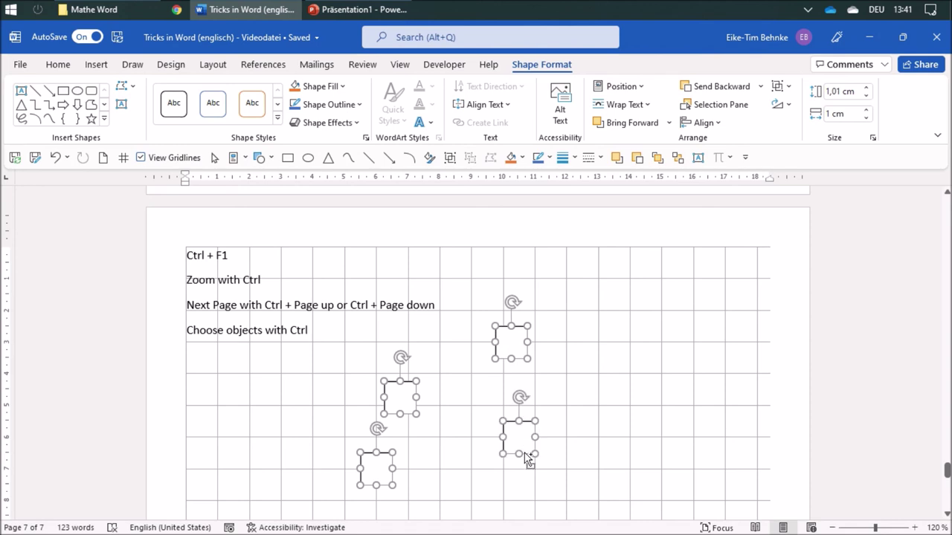
pyautogui.keyDown('ctrl'); pyautogui.click(514, 348); pyautogui.keyUp('ctrl')
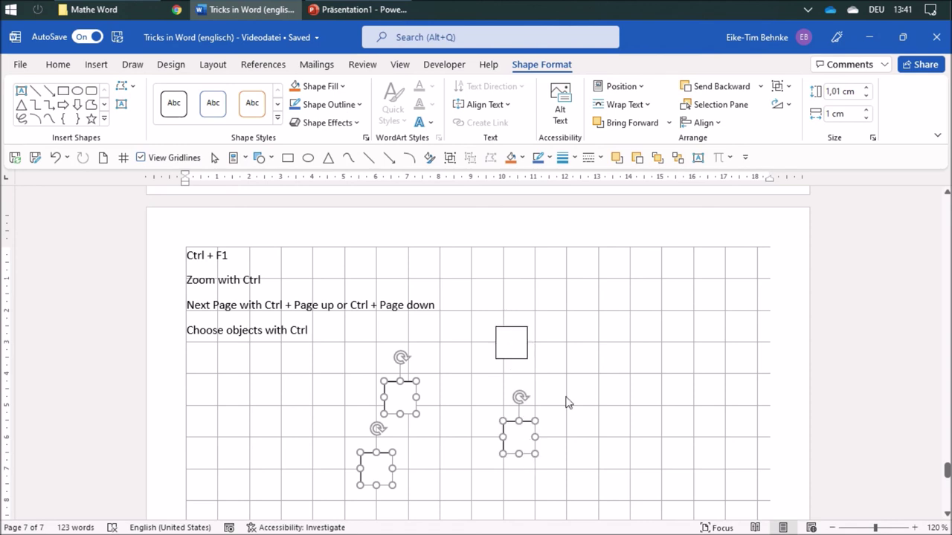